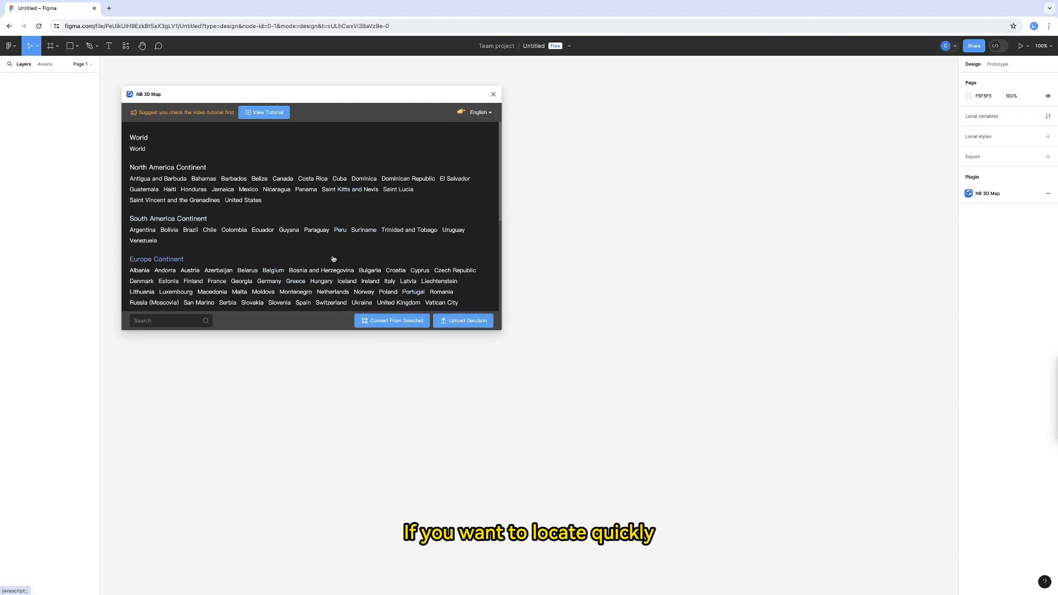
# - Browse the country list and open the 3D map of Argentina
pyautogui.scroll(-3, 240, 238)
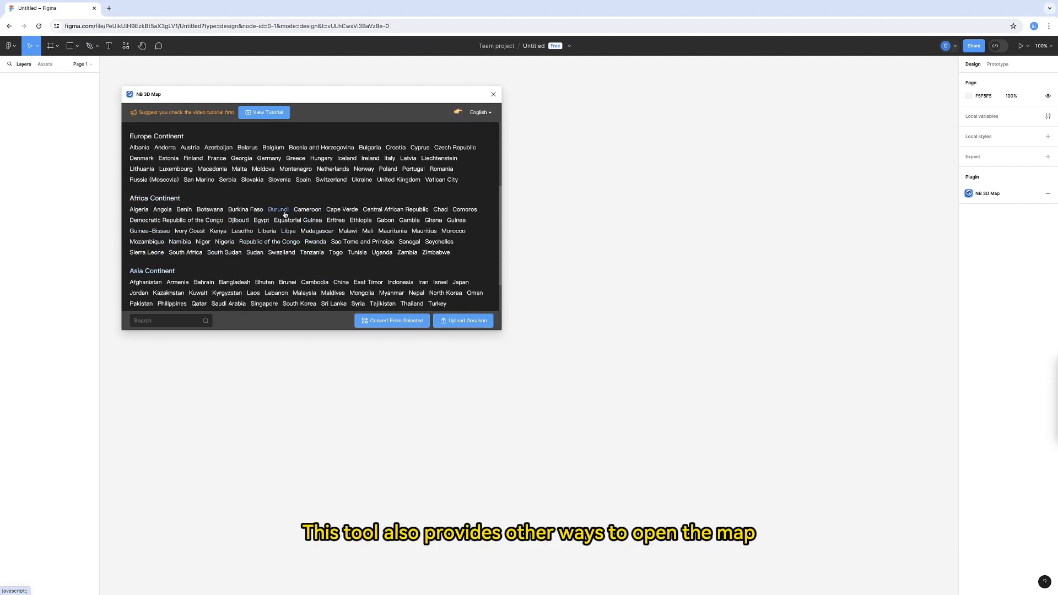
pyautogui.moveTo(371, 326)
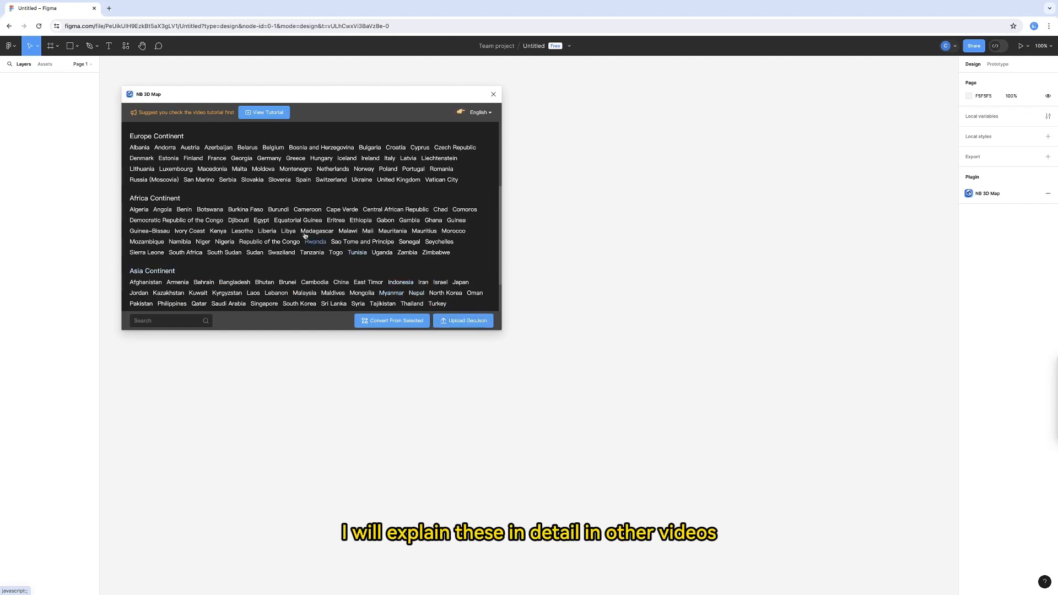
pyautogui.scroll(3, 300, 232)
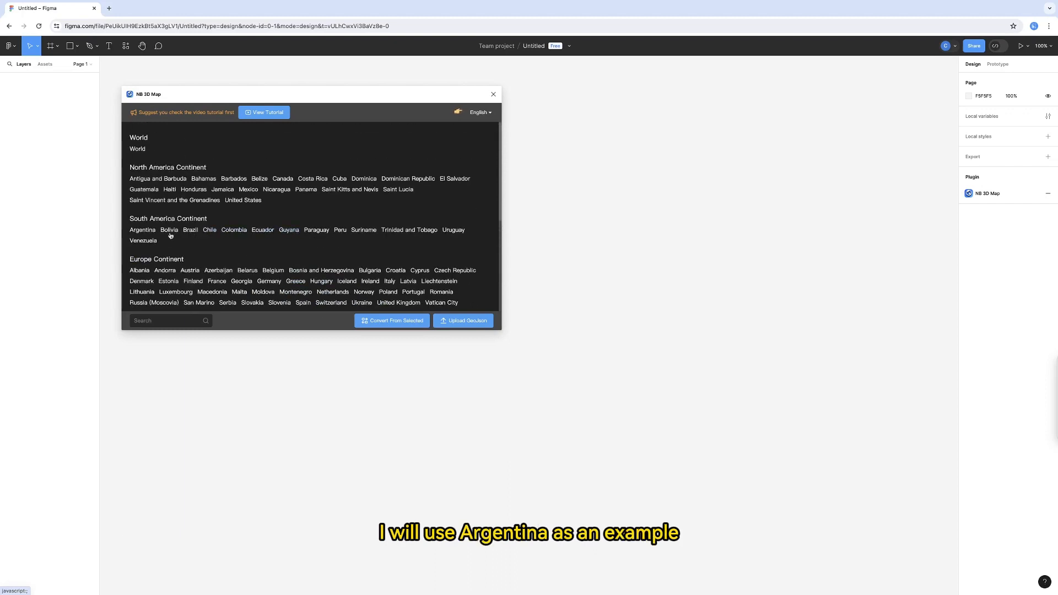
pyautogui.click(142, 231)
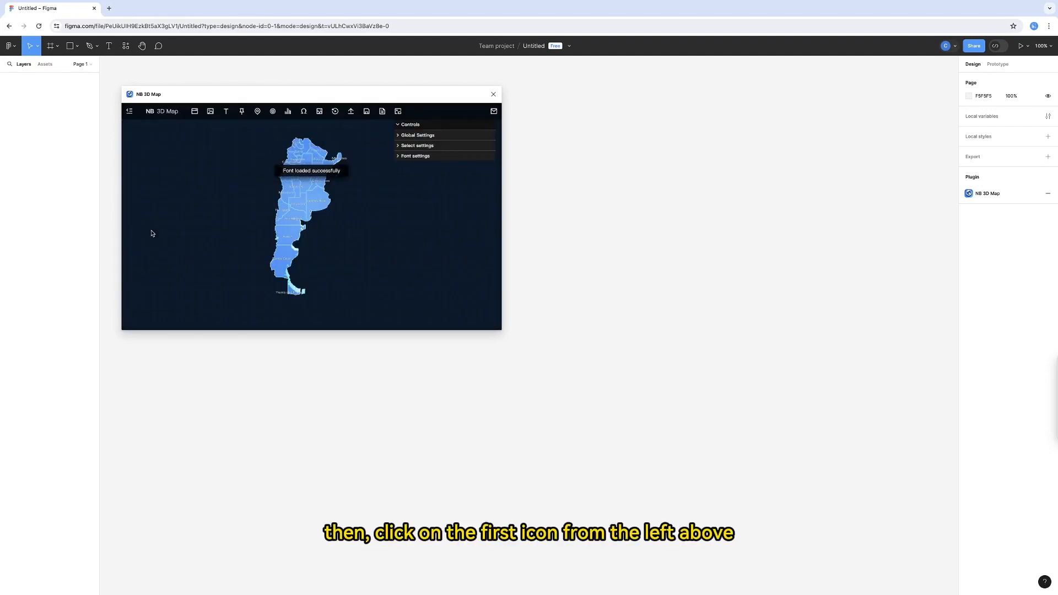
# - Enlarge the NB 3D Map interface to 1920 × 900 and close the size chooser
pyautogui.click(194, 113)
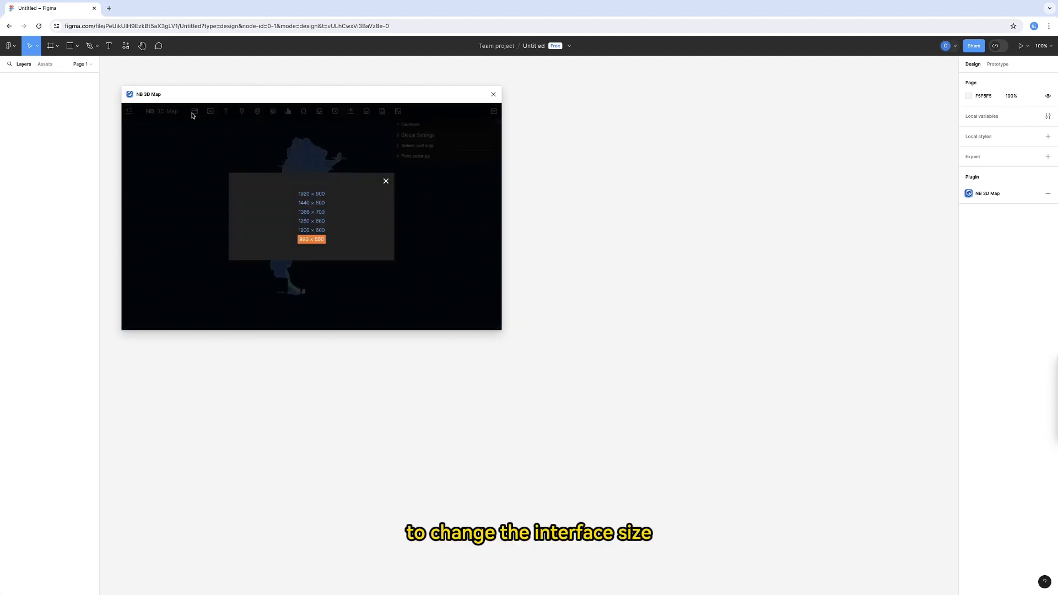
pyautogui.click(318, 195)
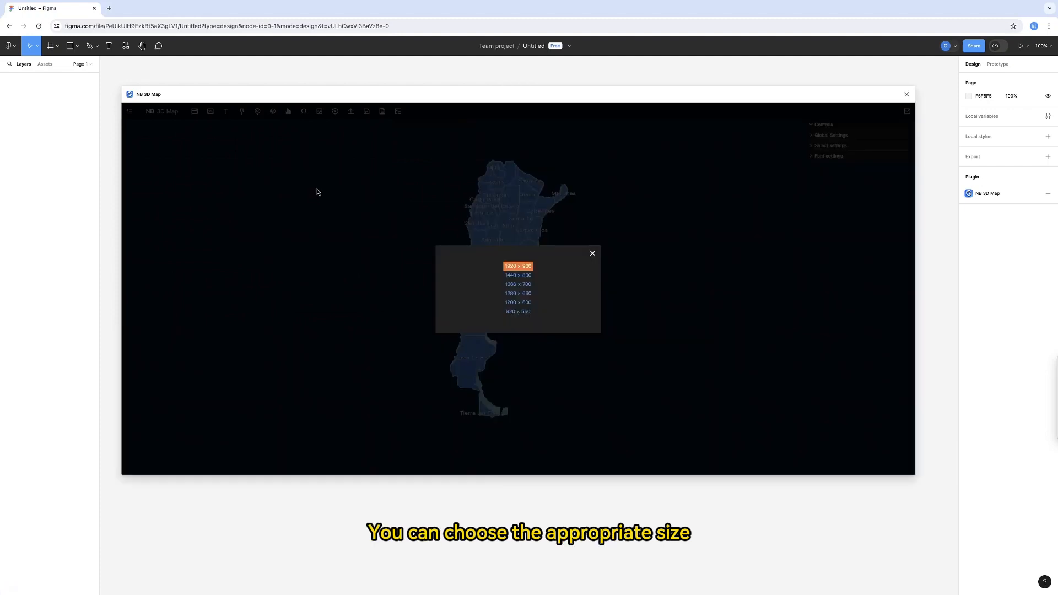
pyautogui.click(592, 254)
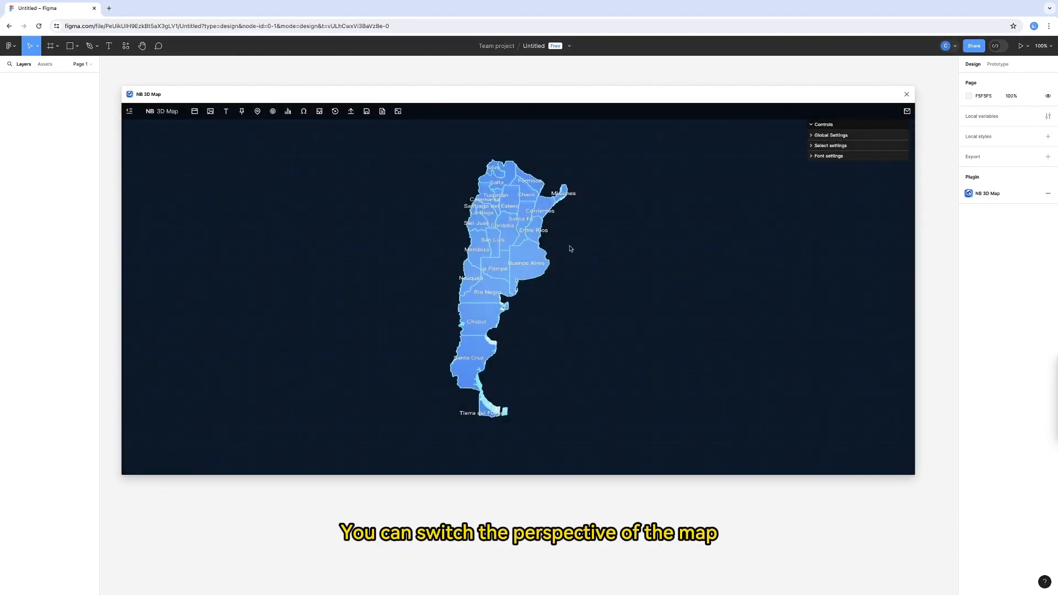
# - Tilt the Argentina map into a perspective showing its eastern side walls, and try zooming in and out
pyautogui.moveTo(583, 251); pyautogui.dragTo(659, 309)
pyautogui.moveTo(516, 290); pyautogui.dragTo(571, 261)
pyautogui.scroll(5, 580, 264)
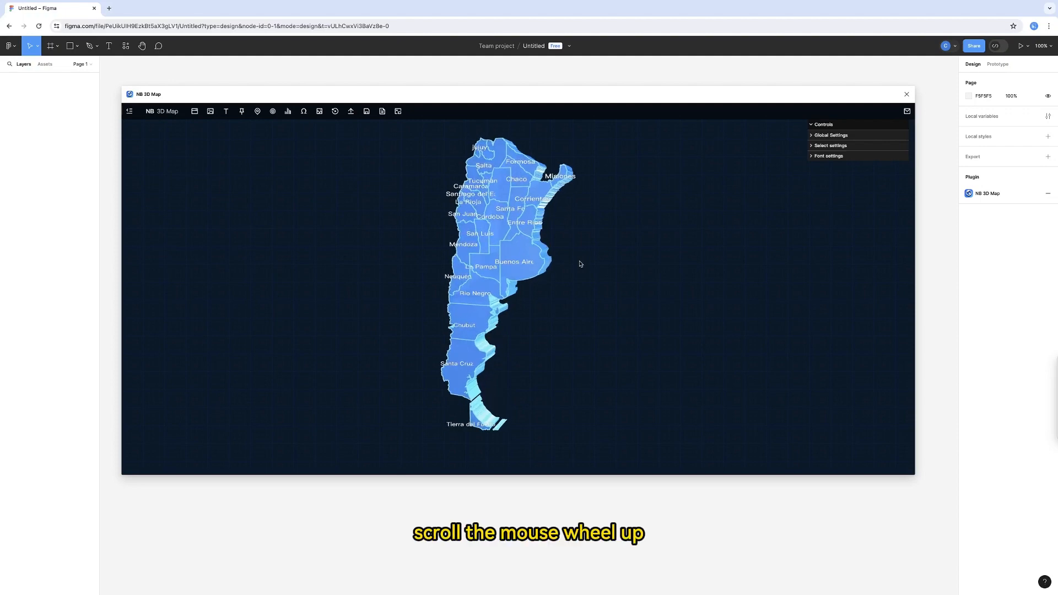
pyautogui.scroll(-5, 580, 264)
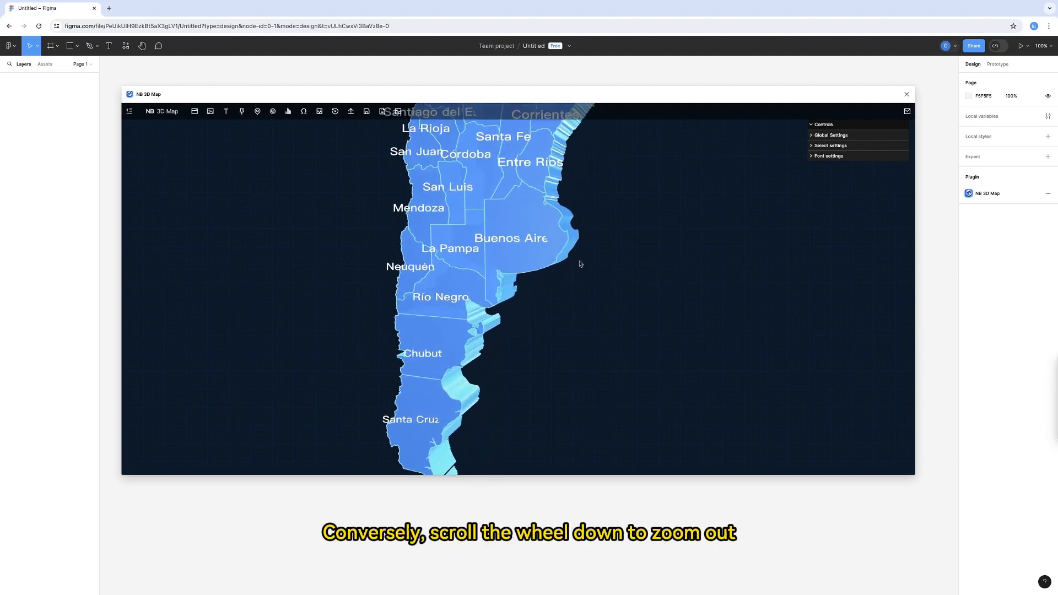
pyautogui.scroll(-2, 580, 264)
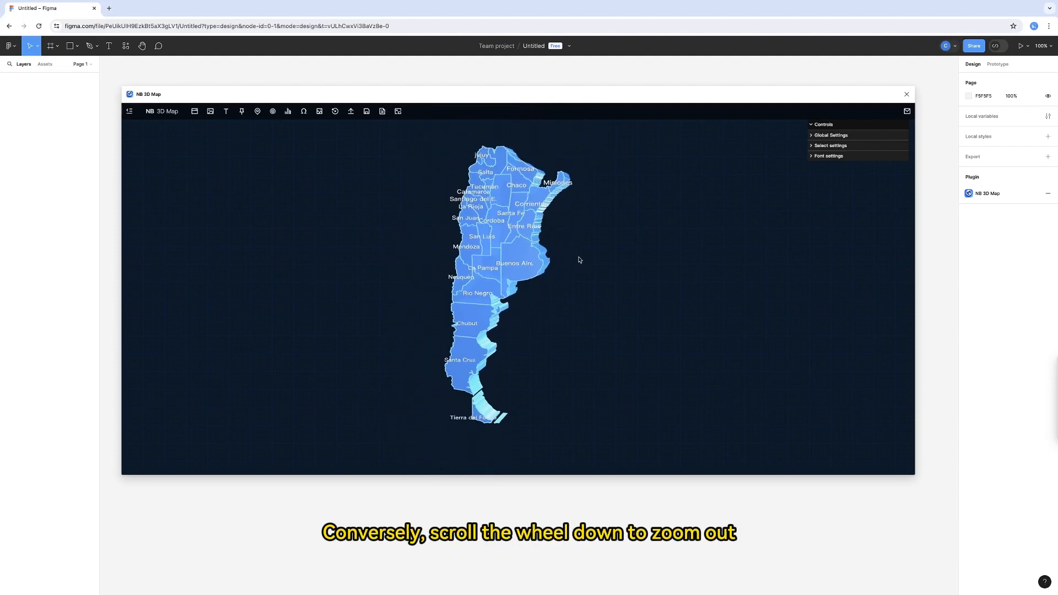
# - In the global basic settings, change the map background color to purple
pyautogui.click(811, 136)
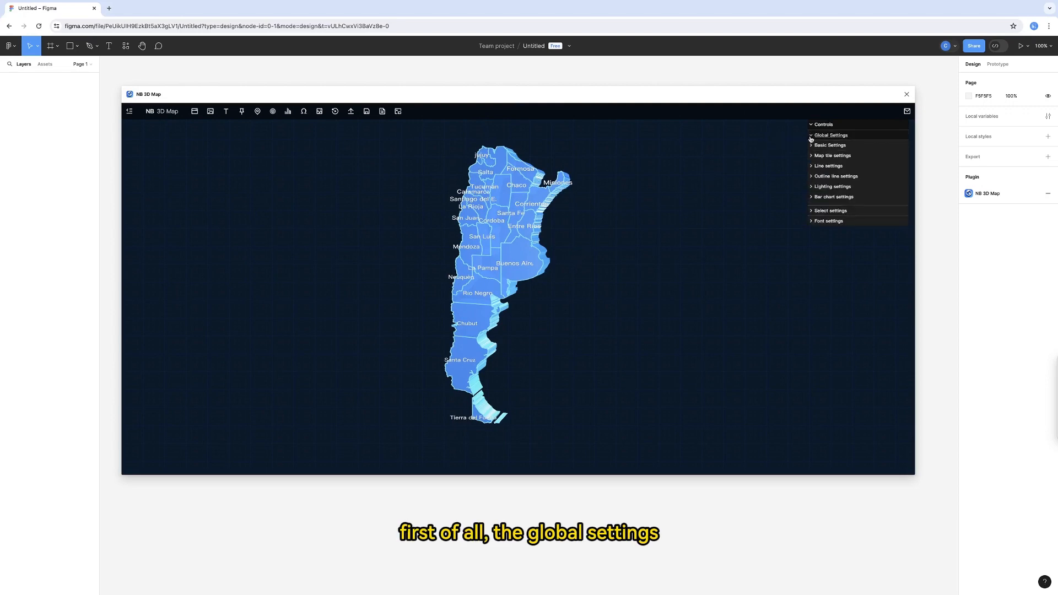
pyautogui.click(814, 145)
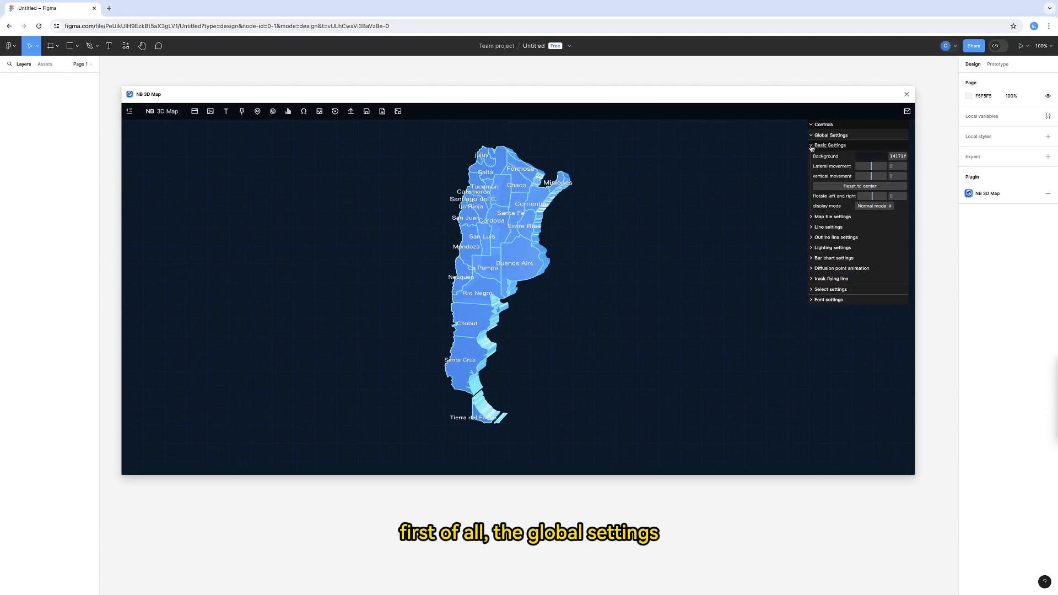
pyautogui.click(866, 160)
pyautogui.doubleClick(896, 156)
pyautogui.press('super+c')
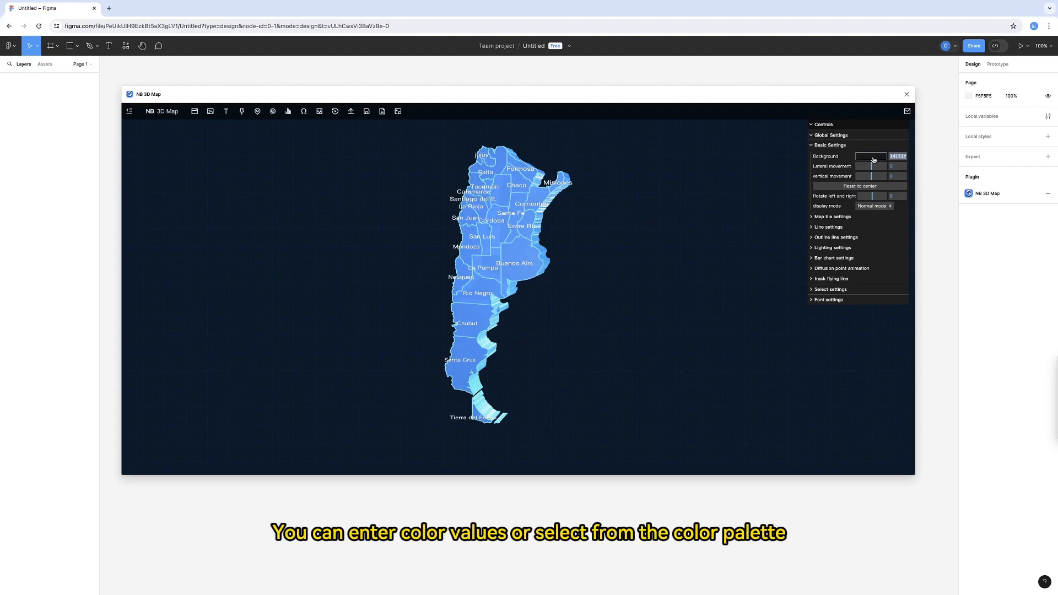
pyautogui.click(871, 158)
pyautogui.click(926, 181)
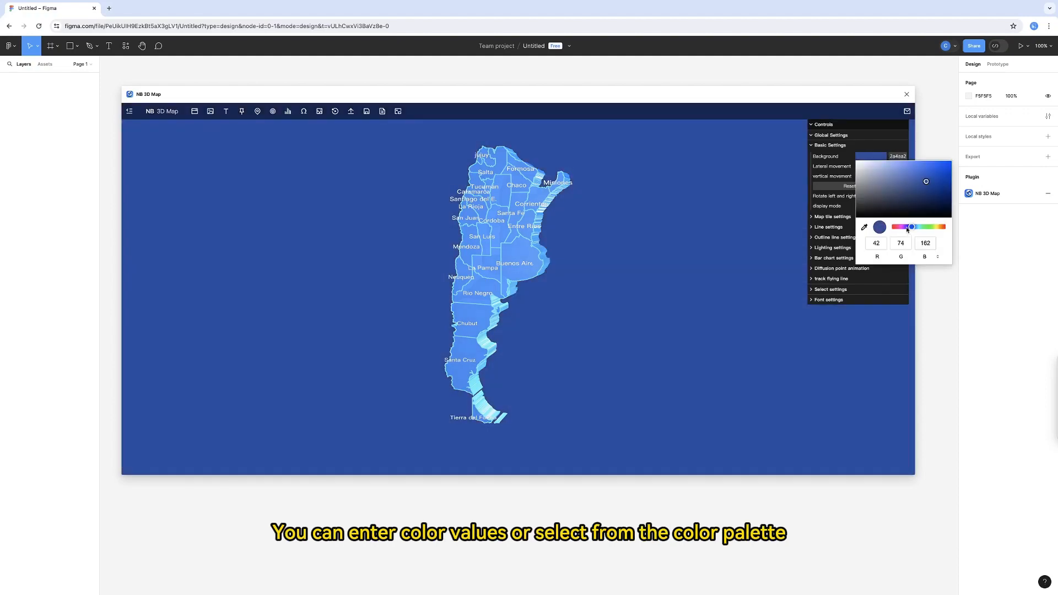
pyautogui.moveTo(907, 228); pyautogui.dragTo(905, 226)
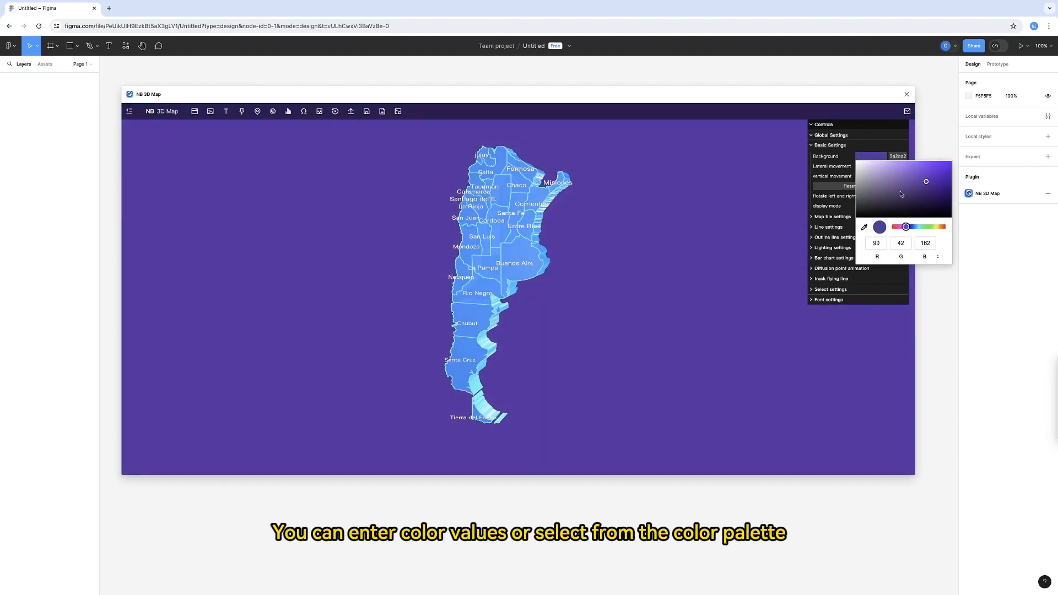
# - Upload bg.png from the computer as the map's background image
pyautogui.click(210, 112)
pyautogui.click(431, 121)
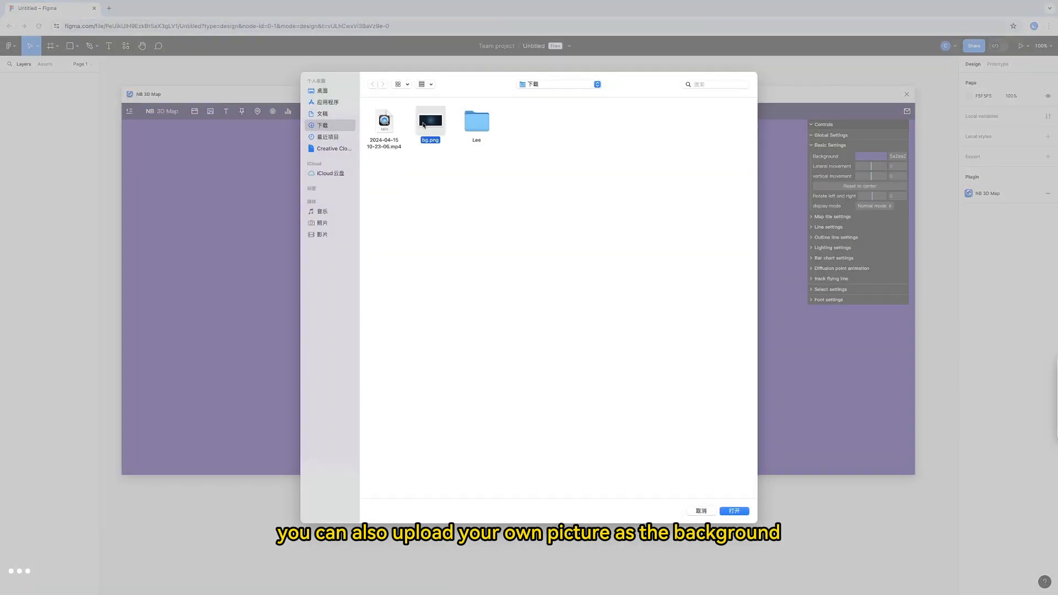
pyautogui.click(734, 511)
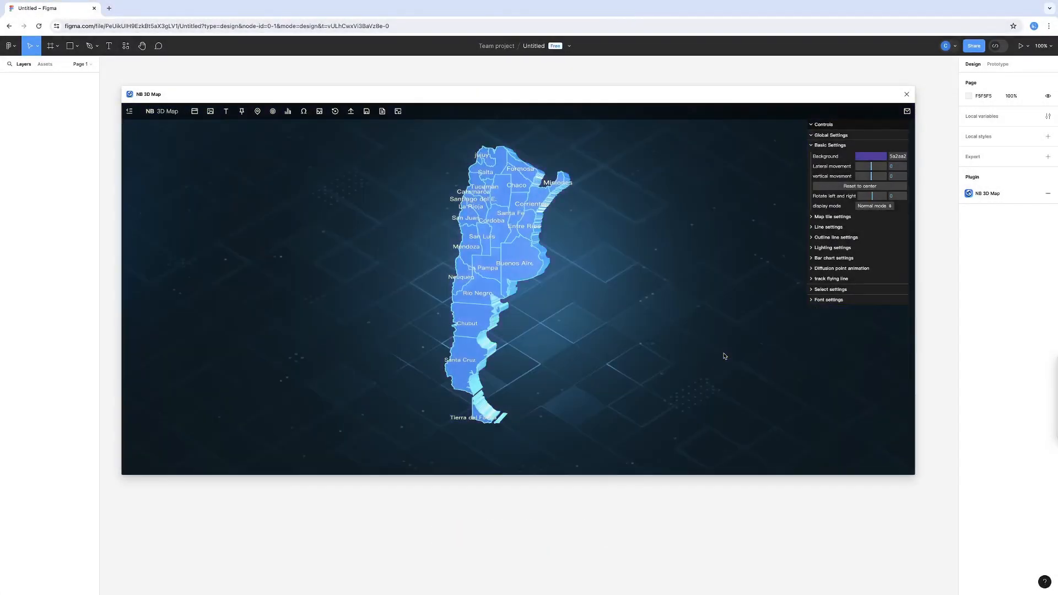
# - Restore the background color to 14171f
pyautogui.click(901, 154)
pyautogui.press('super+v')
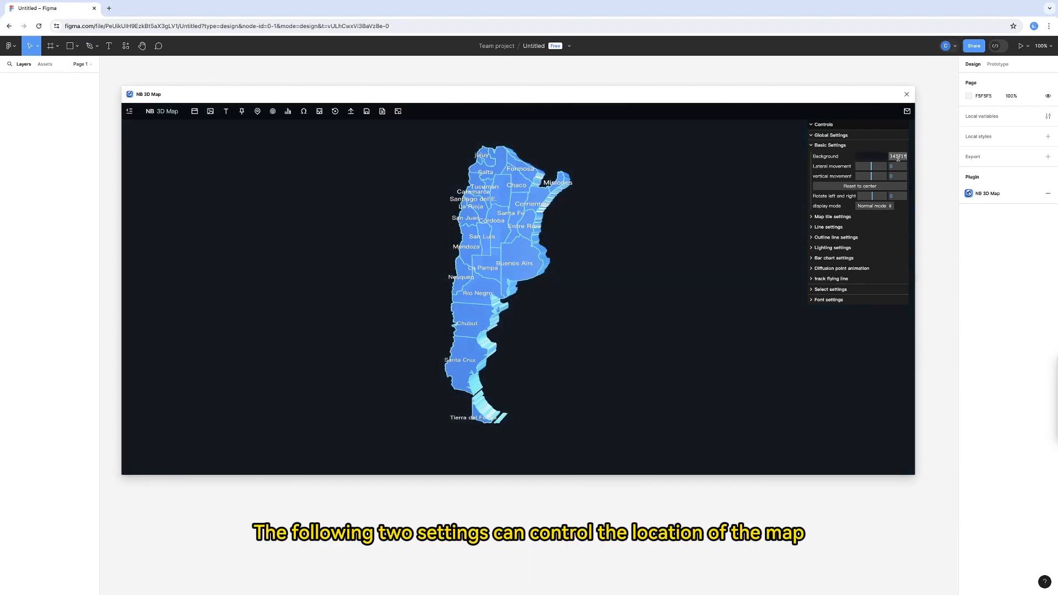
# - Try shifting the map laterally and vertically, recenter it, try rotating it and set the left-right rotation back to 0
pyautogui.moveTo(870, 167); pyautogui.dragTo(875, 175)
pyautogui.click(870, 189)
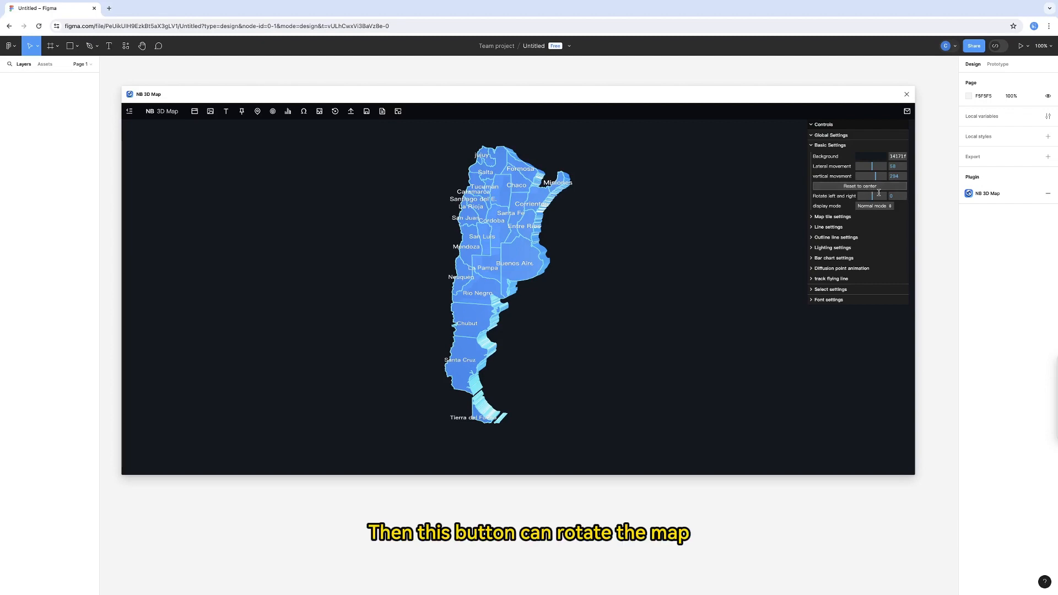
pyautogui.moveTo(872, 196); pyautogui.dragTo(874, 196)
pyautogui.doubleClick(892, 196)
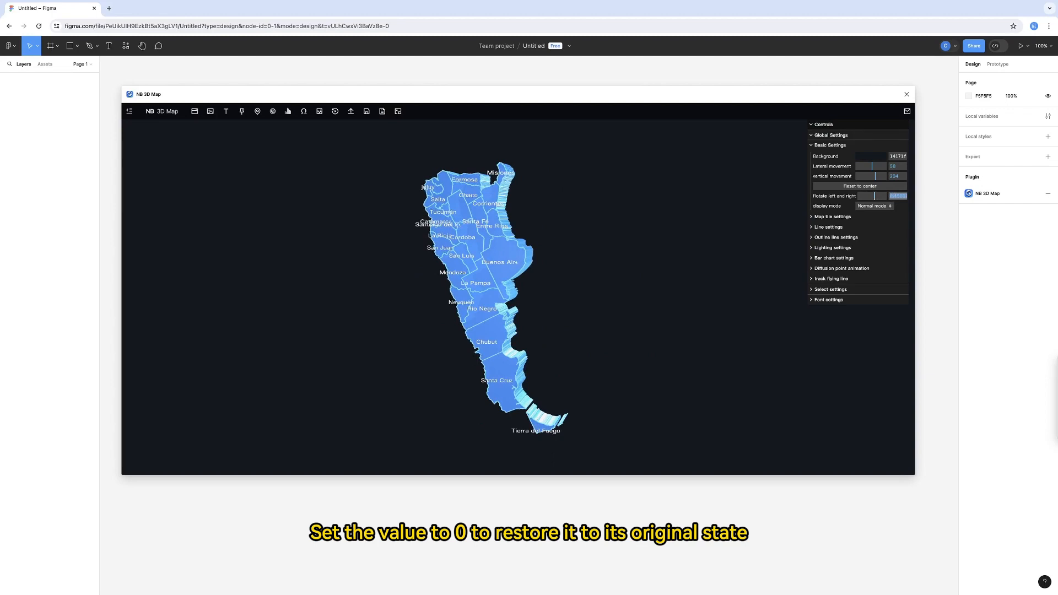
pyautogui.write('0')
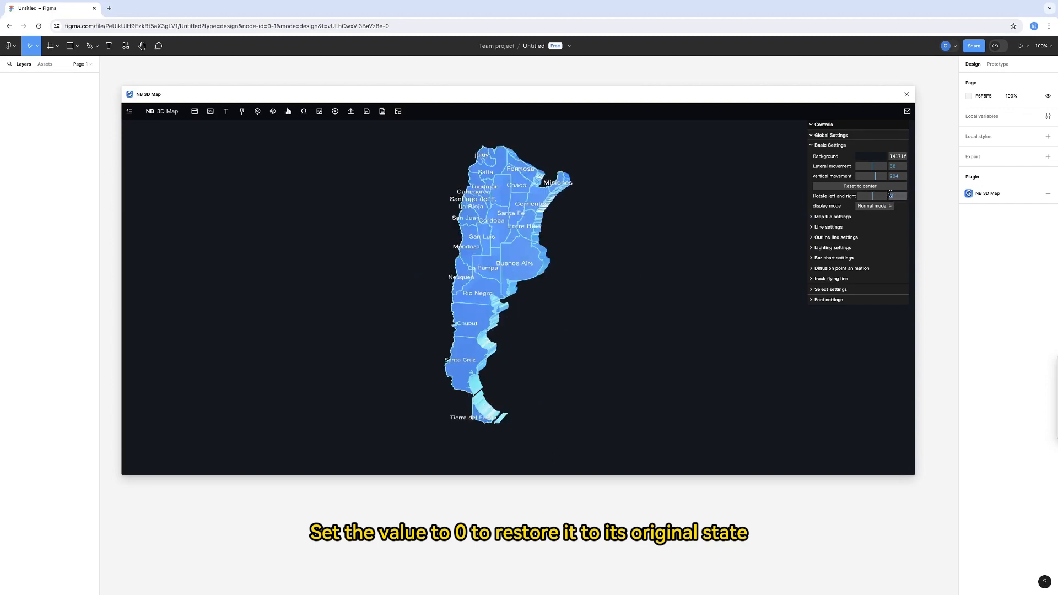
# - In the map tile settings, try a much larger thickness and set it to 34
pyautogui.click(811, 146)
pyautogui.click(813, 155)
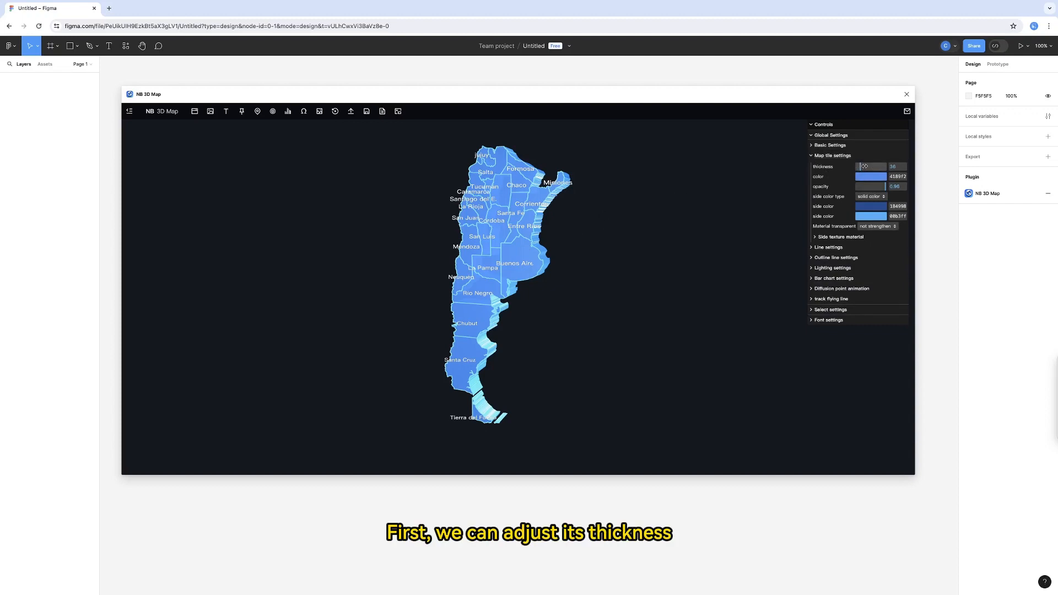
pyautogui.click(867, 166)
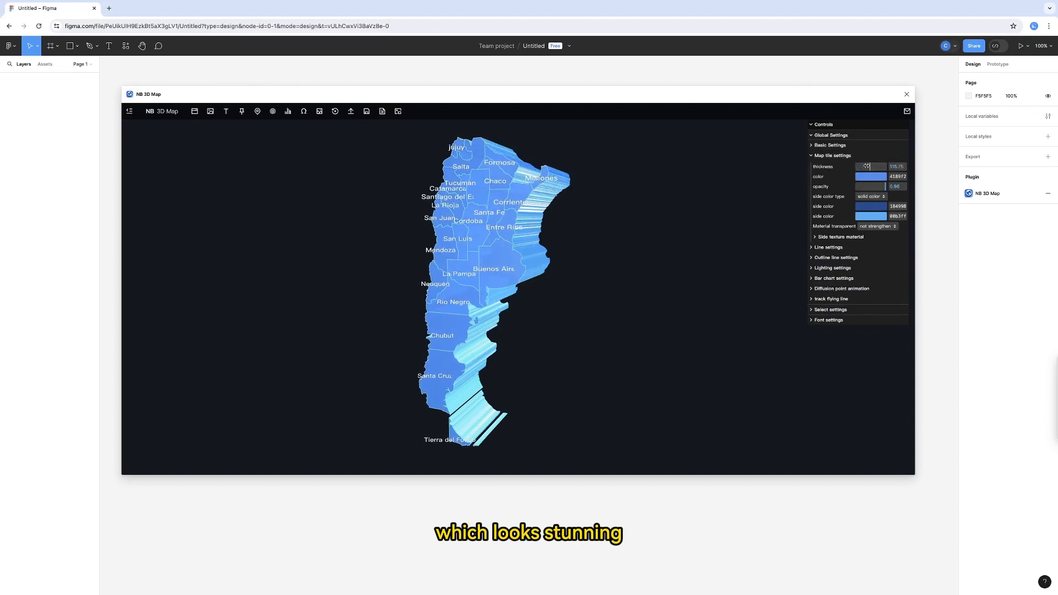
pyautogui.click(860, 167)
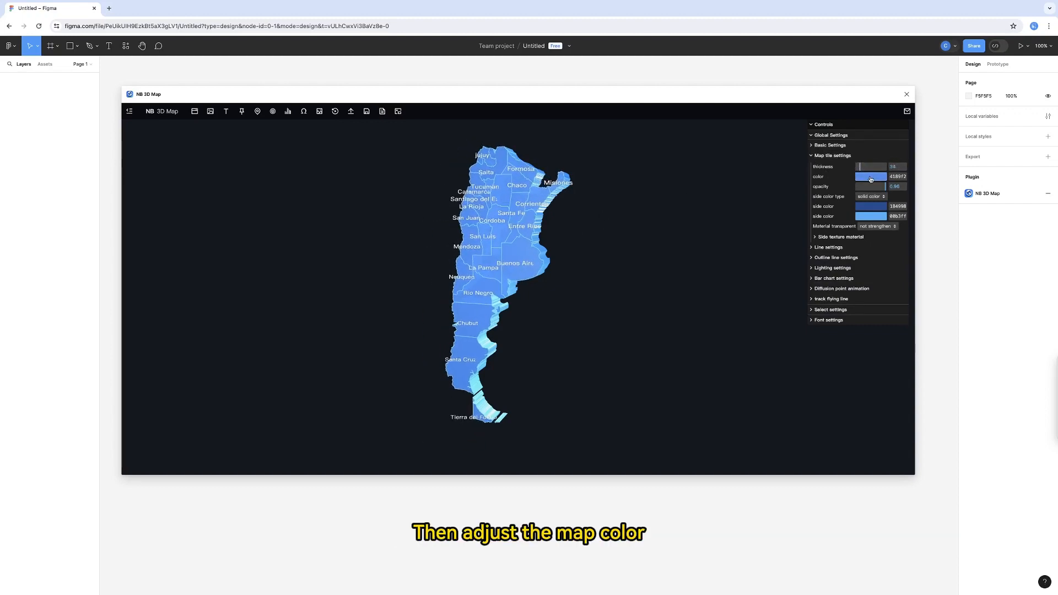
# - Set the map tile color to RGB 64, 123, 242 and slightly adjust the opacity
pyautogui.click(870, 179)
pyautogui.moveTo(913, 247)
pyautogui.mouseDown()
pyautogui.moveTo(896, 249)
pyautogui.moveTo(918, 248)
pyautogui.mouseUp()
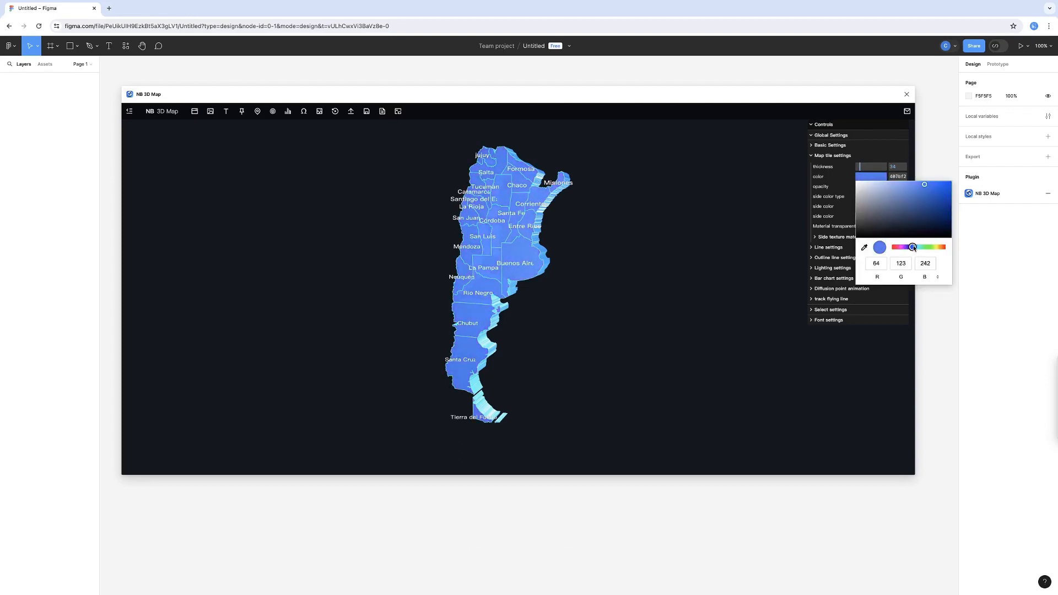
pyautogui.click(828, 188)
pyautogui.moveTo(885, 187)
pyautogui.mouseDown()
pyautogui.moveTo(866, 186)
pyautogui.moveTo(885, 187)
pyautogui.mouseUp()
# - Keep the solid color side type and set the first side color to green, RGB 24, 154, 111
pyautogui.click(877, 197)
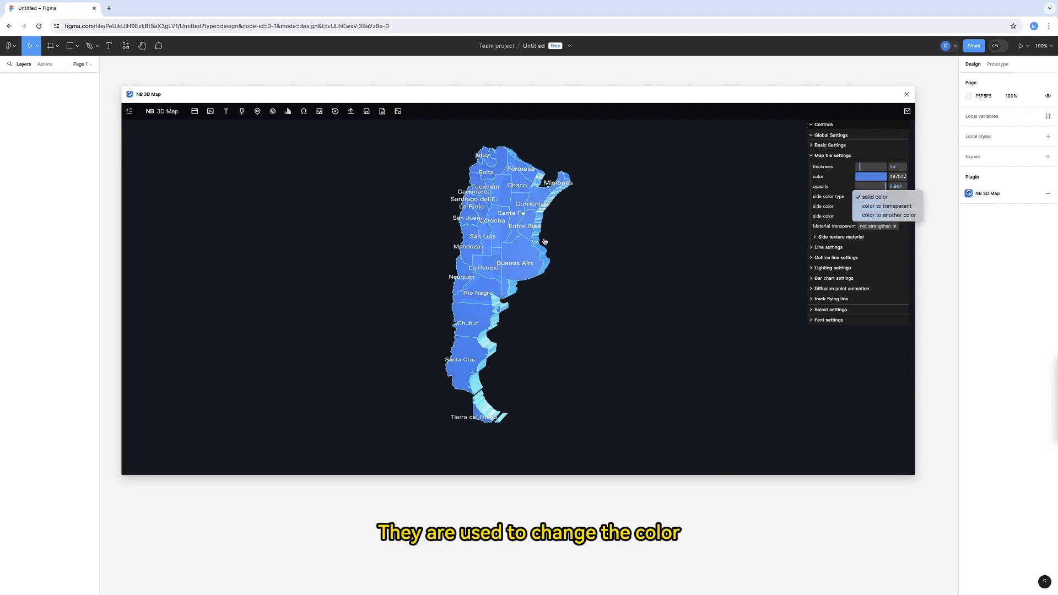
pyautogui.click(519, 272)
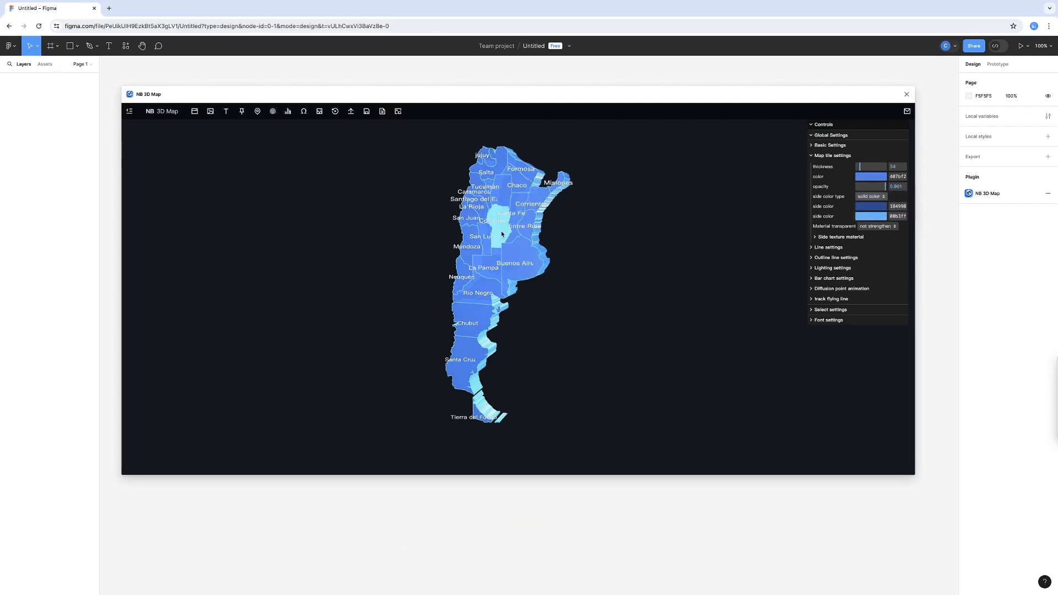
pyautogui.moveTo(504, 242); pyautogui.dragTo(493, 228)
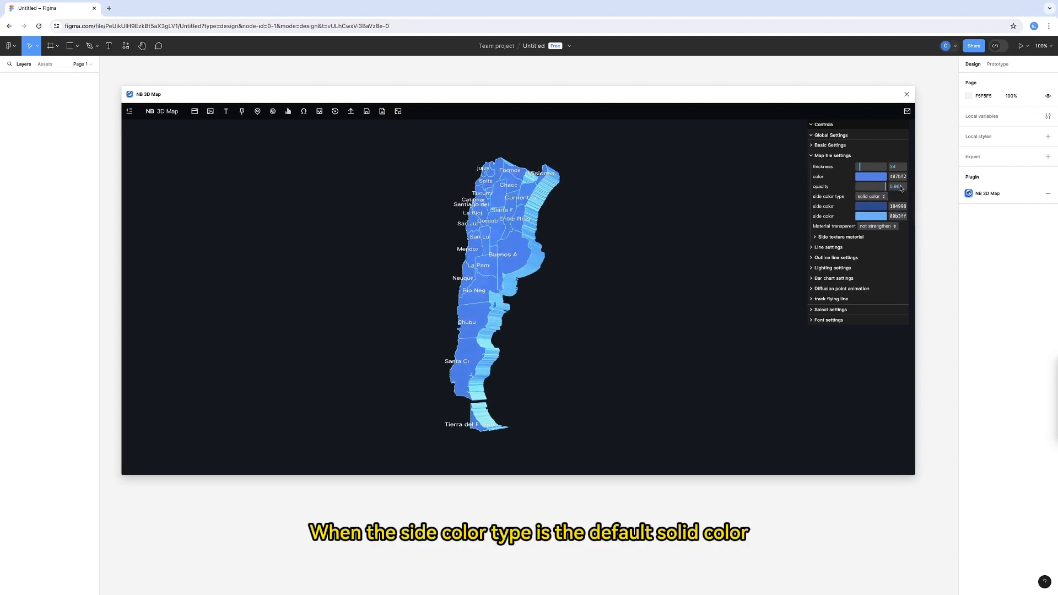
pyautogui.click(875, 207)
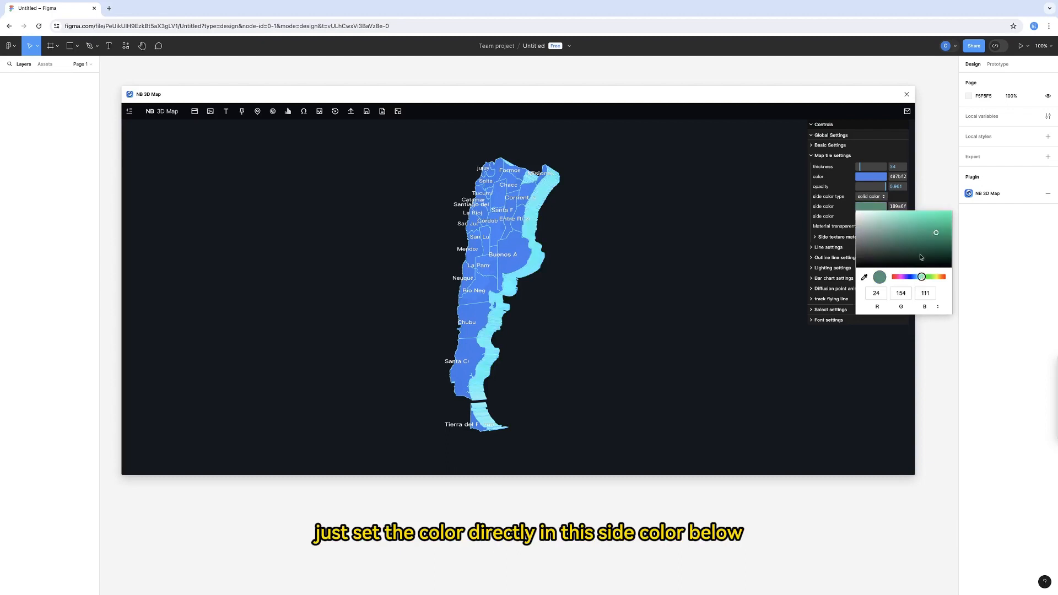
pyautogui.click(801, 228)
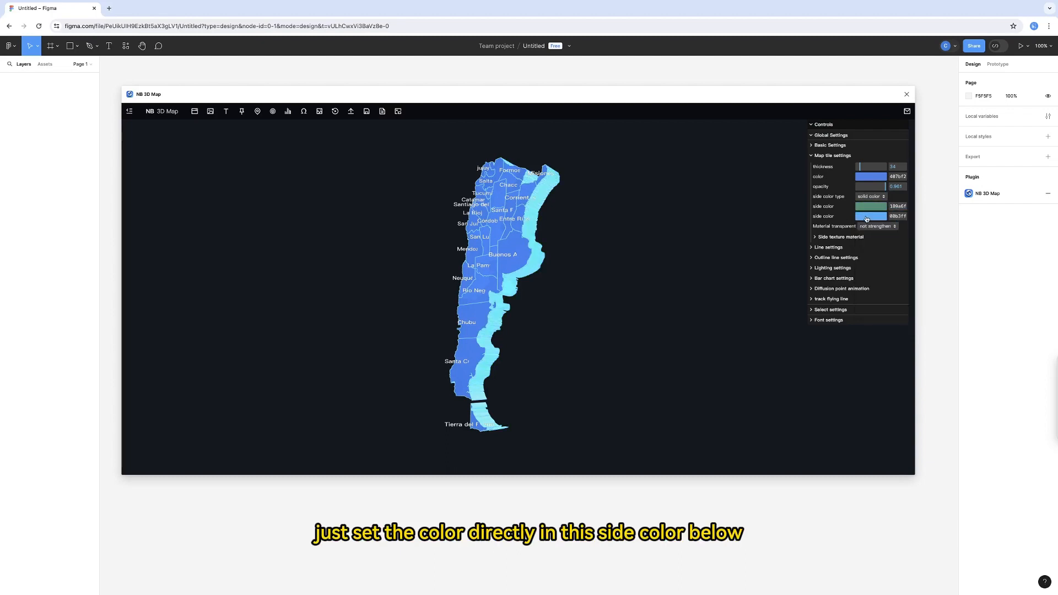
# - Try the color to transparent side color type, and switch it to color to another color
pyautogui.click(871, 196)
pyautogui.click(816, 215)
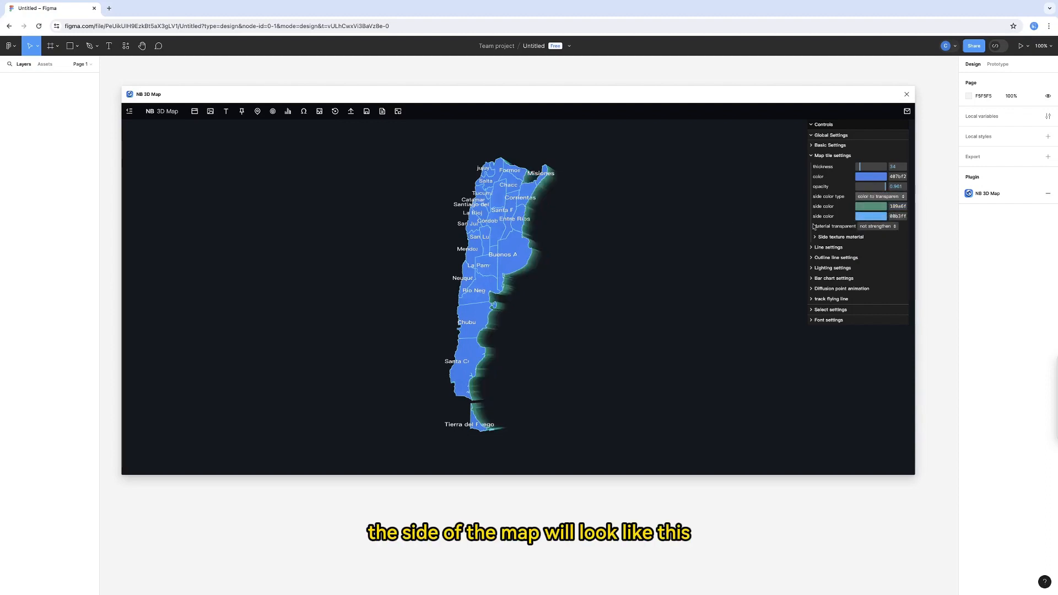
pyautogui.click(869, 198)
pyautogui.click(873, 206)
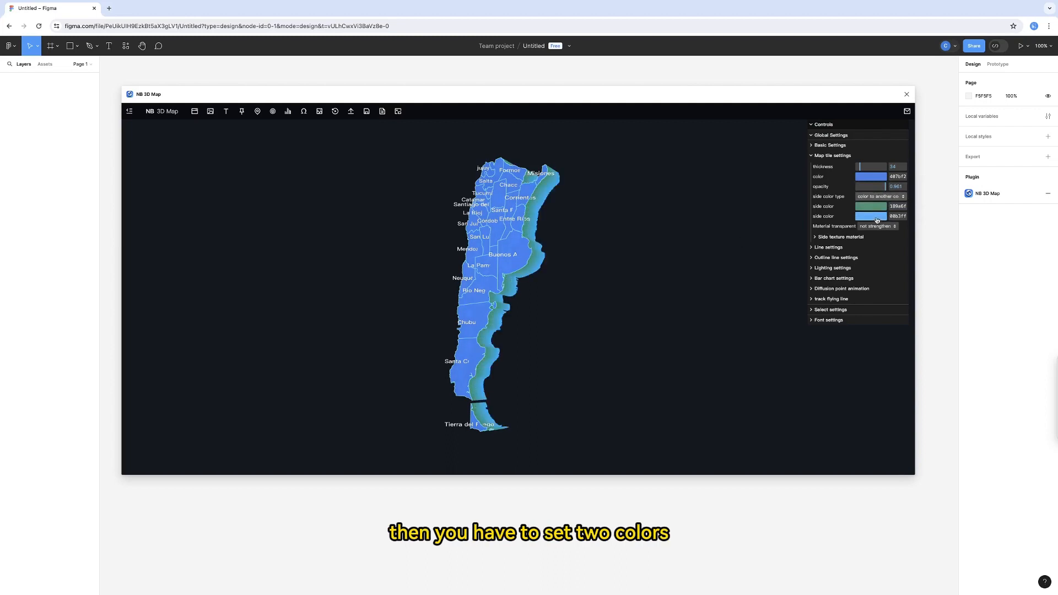
# - Try yellow-green as the second side color and set it to cyan
pyautogui.click(877, 218)
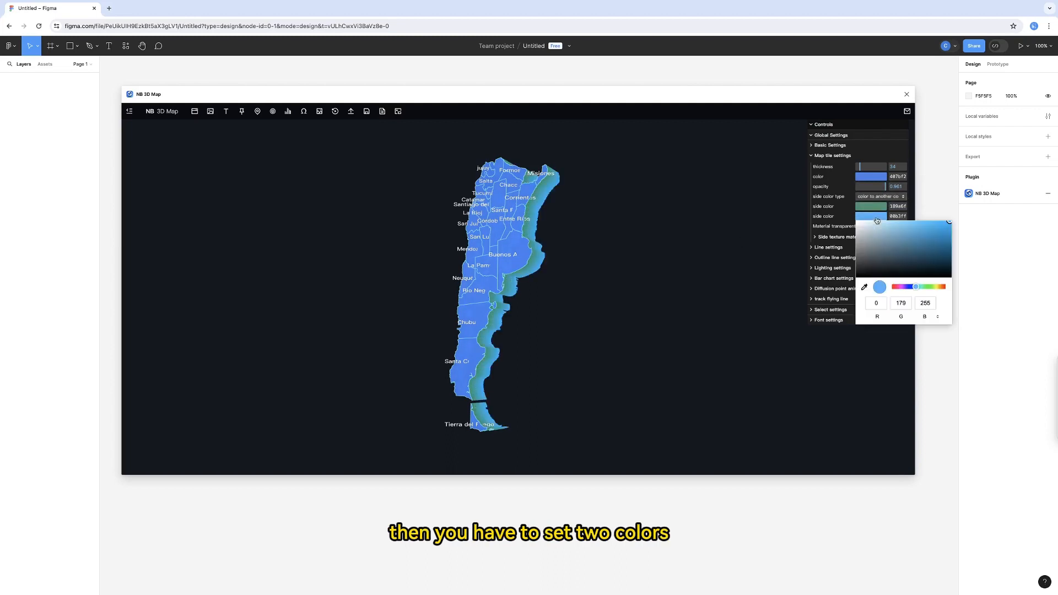
pyautogui.click(936, 287)
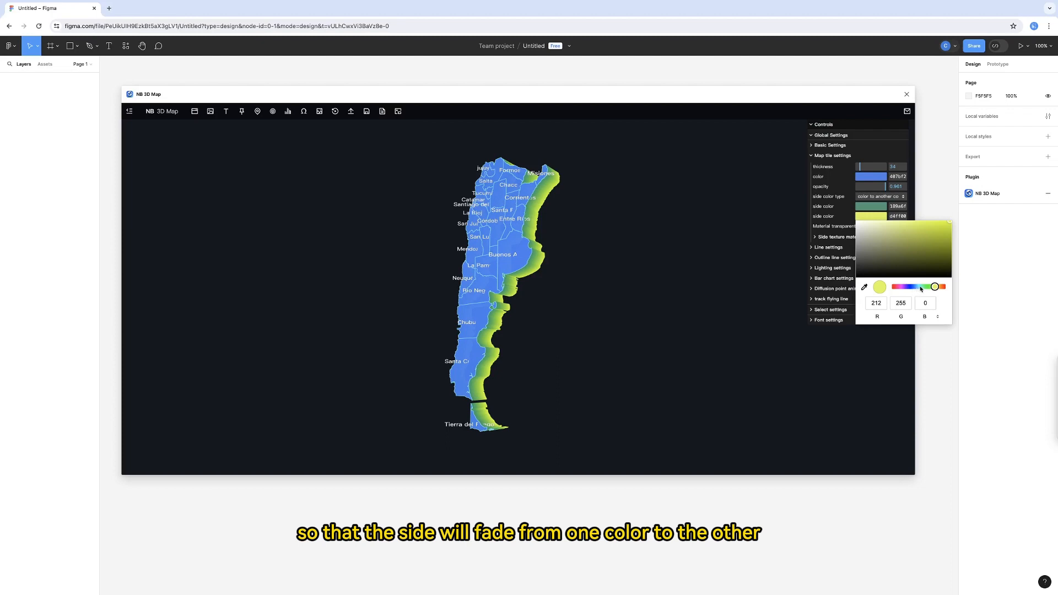
pyautogui.click(918, 287)
pyautogui.click(745, 262)
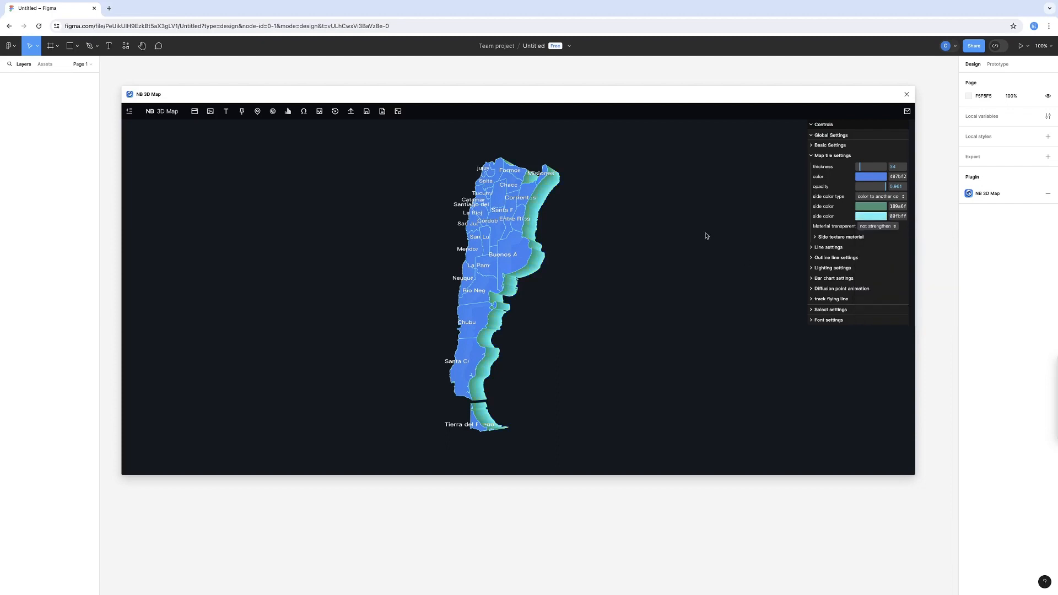
# - Restore the map tiles' side color type to solid color
pyautogui.moveTo(618, 232); pyautogui.dragTo(642, 249)
pyautogui.click(880, 196)
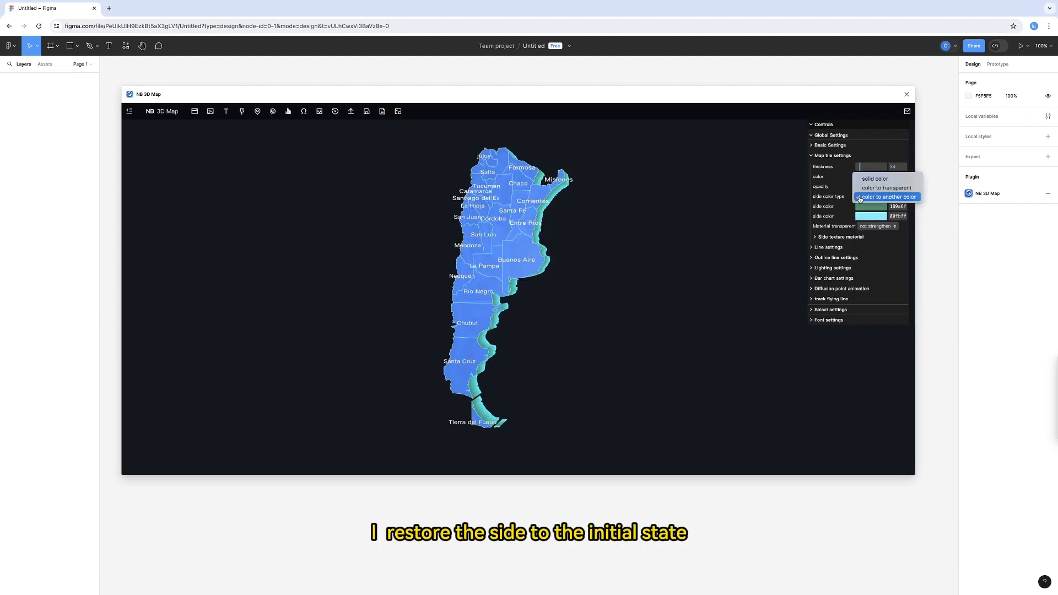
pyautogui.click(878, 173)
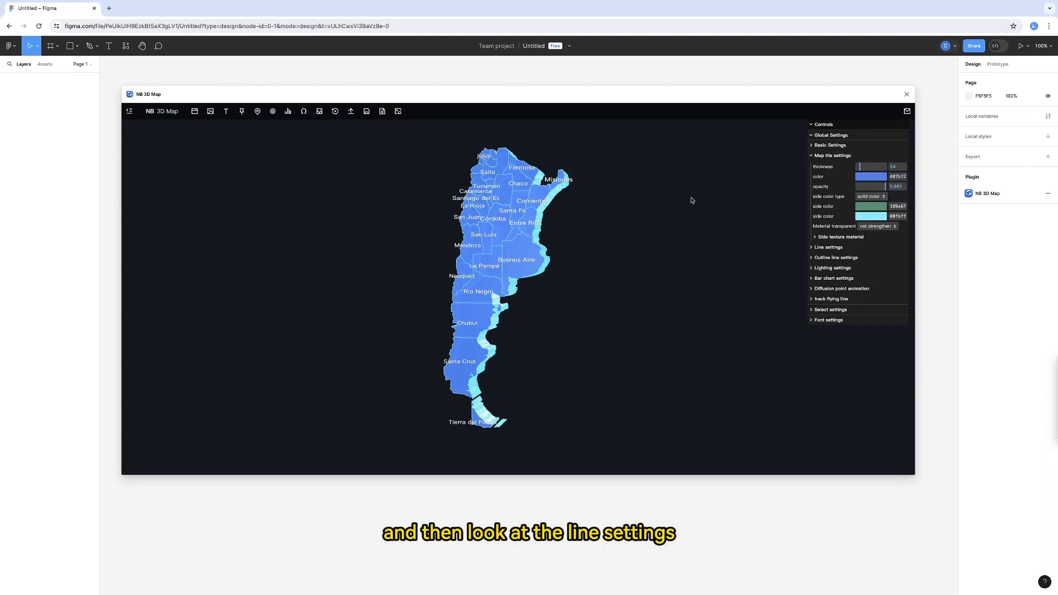
pyautogui.moveTo(690, 197); pyautogui.dragTo(711, 203)
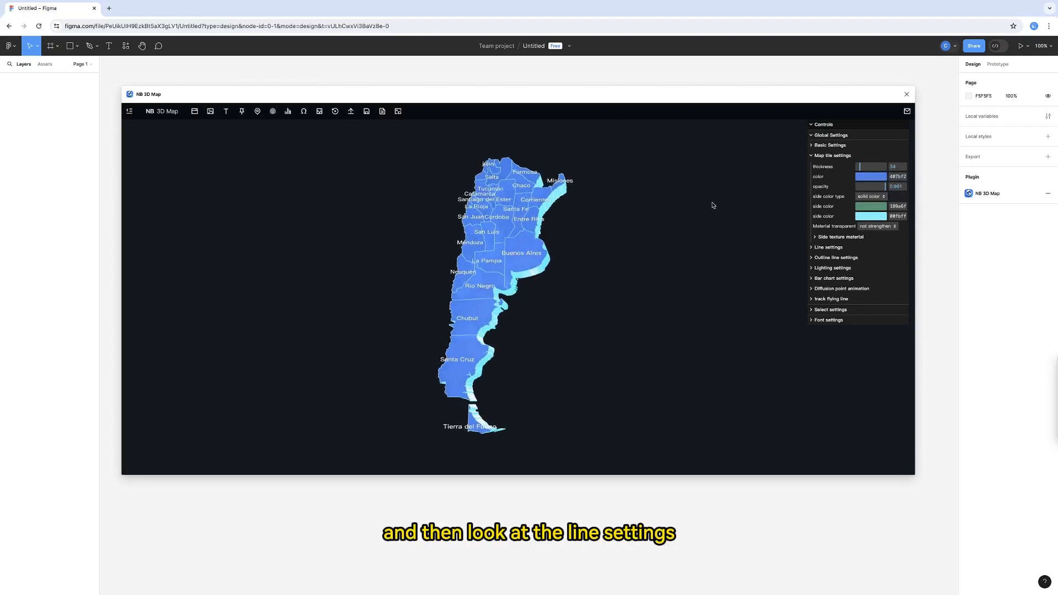
# - Try hiding and reshowing the map lines, and try a wider line before returning the line width to 1
pyautogui.click(812, 155)
pyautogui.click(811, 166)
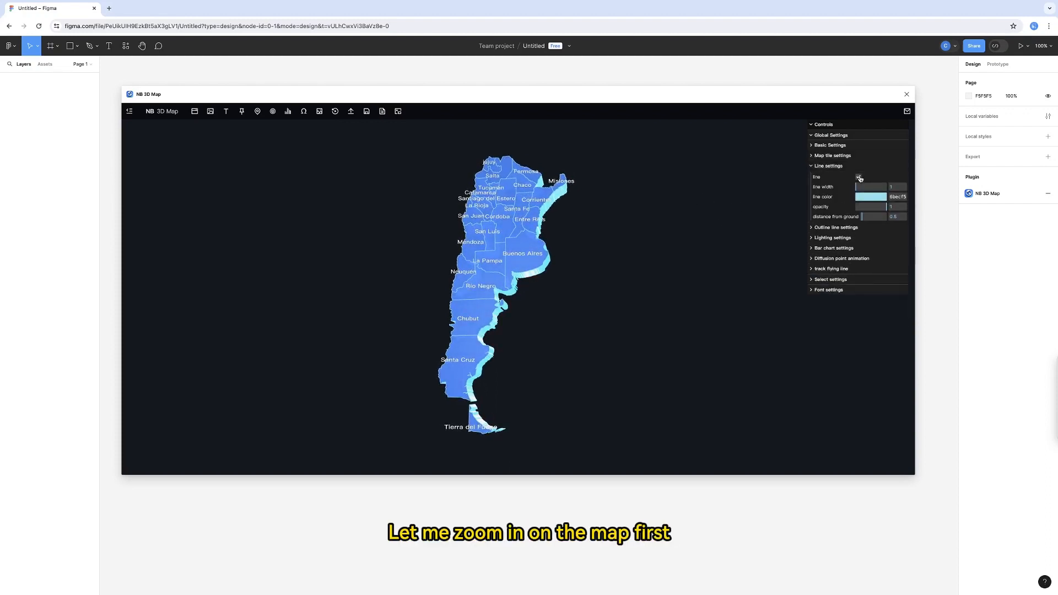
pyautogui.scroll(2, 649, 275)
pyautogui.scroll(2, 648, 276)
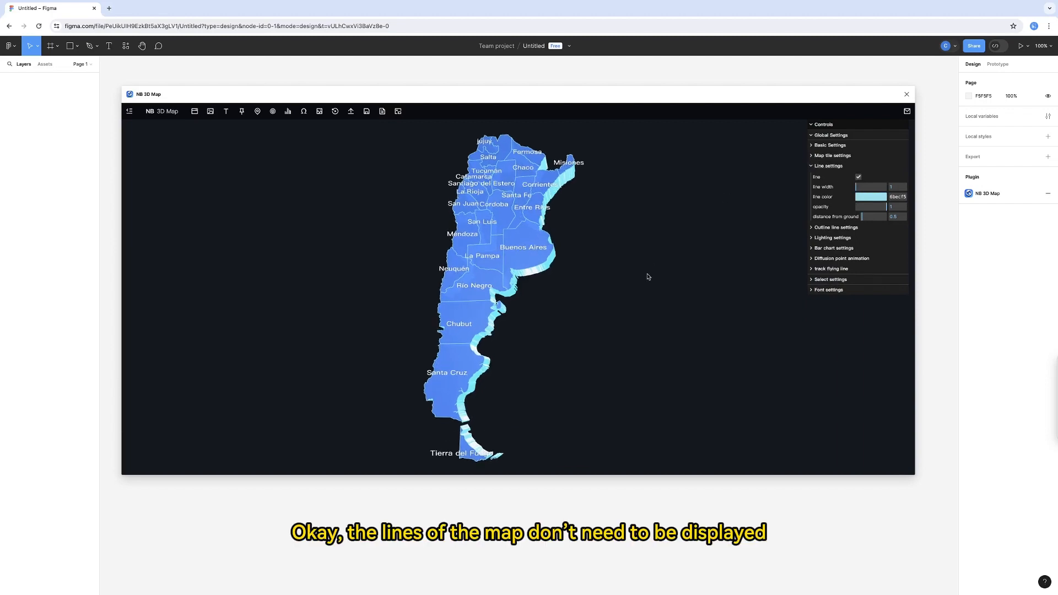
pyautogui.click(858, 177)
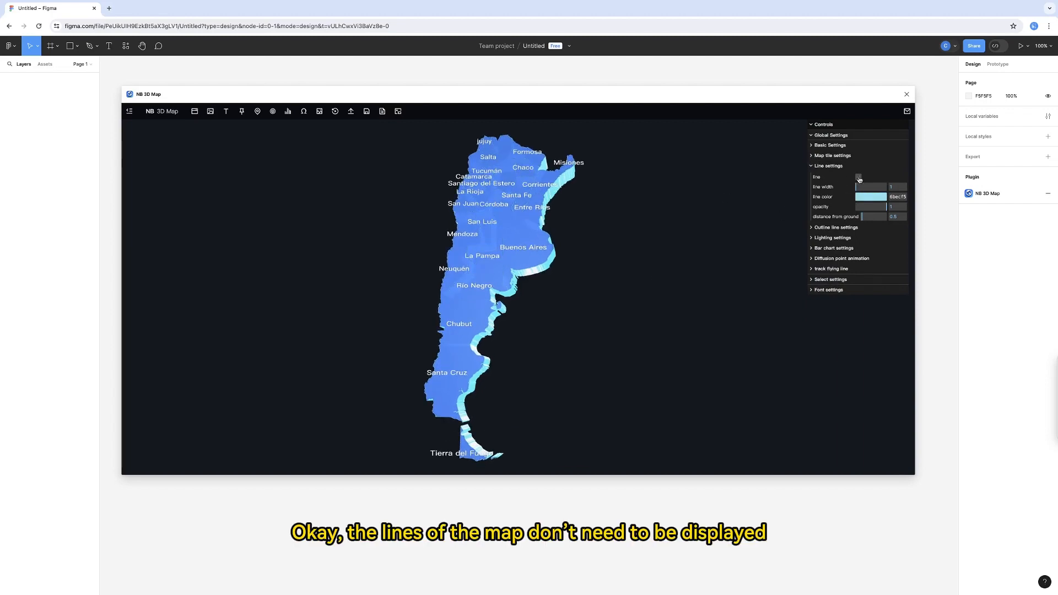
pyautogui.click(858, 177)
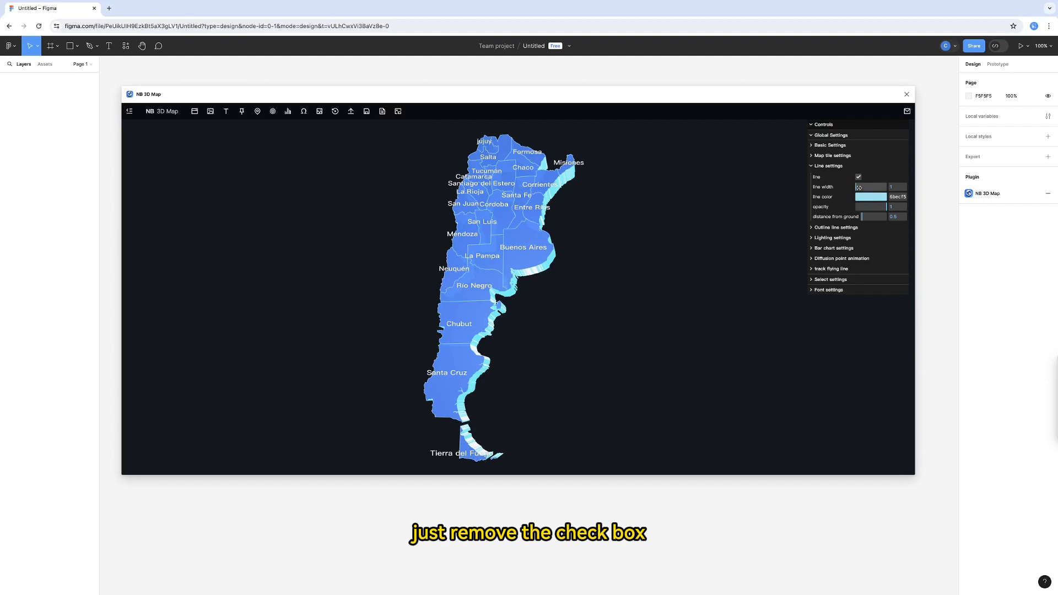
pyautogui.click(860, 187)
pyautogui.moveTo(866, 187); pyautogui.dragTo(854, 188)
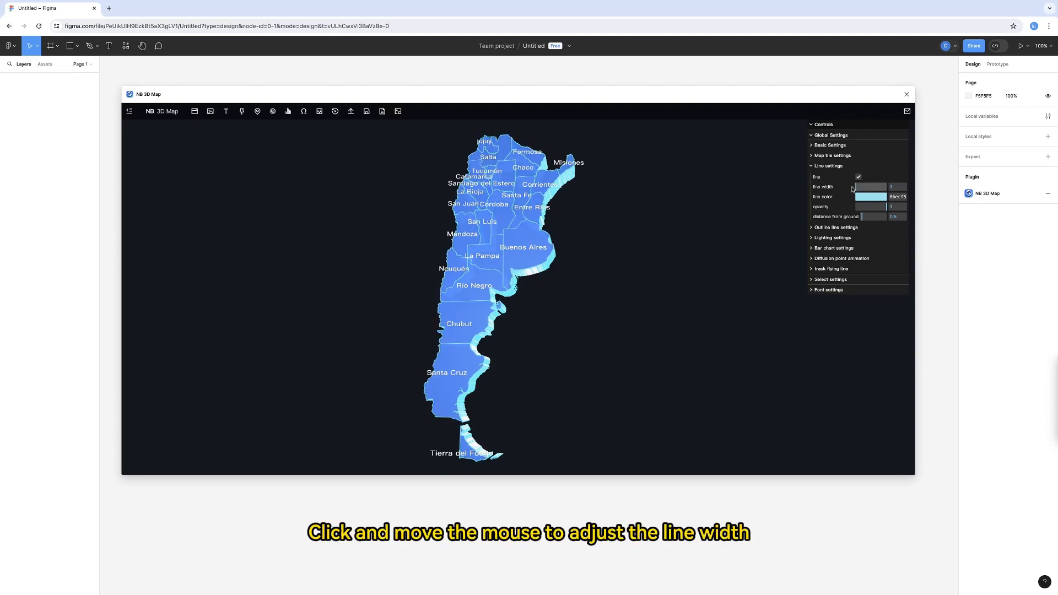
# - Try pink as the map line color and set it to a golden yellow
pyautogui.click(860, 199)
pyautogui.click(895, 270)
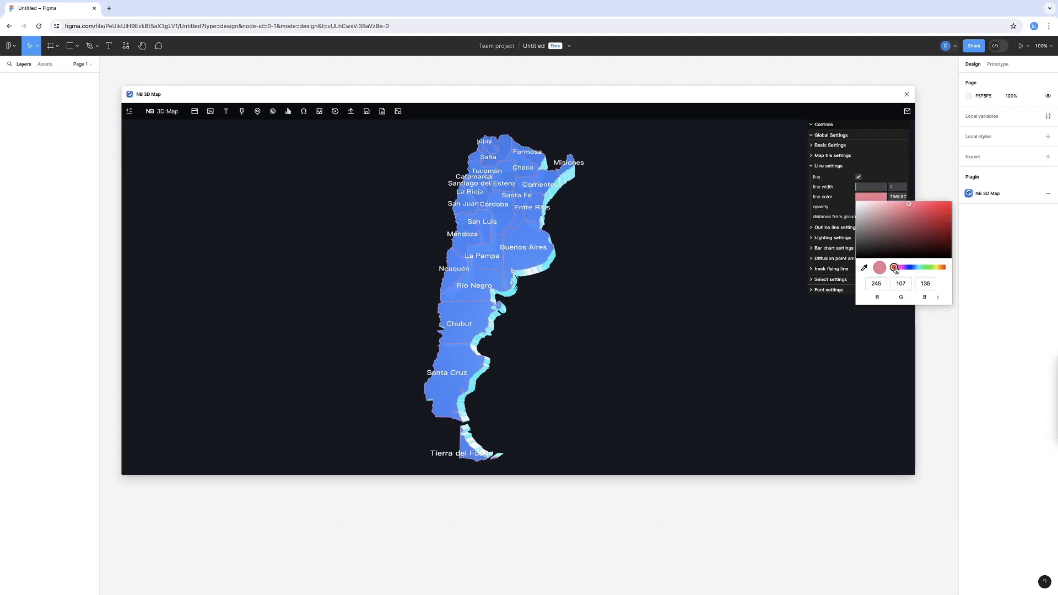
pyautogui.moveTo(903, 270); pyautogui.dragTo(938, 268)
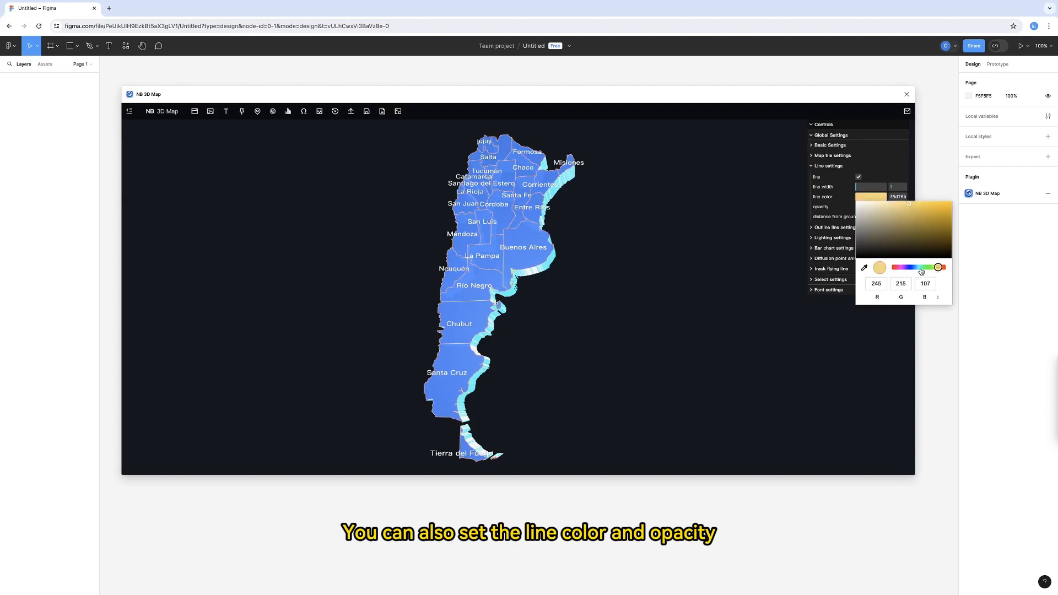
pyautogui.click(912, 209)
pyautogui.click(744, 209)
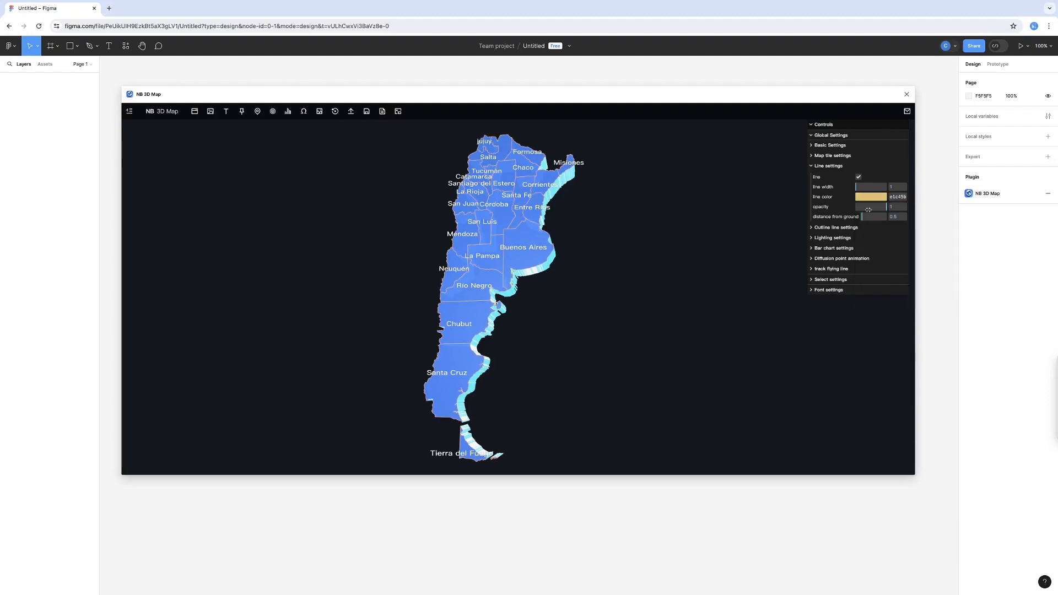
# - Try a larger distance between the map lines and the ground, and set it to 0
pyautogui.moveTo(884, 207)
pyautogui.mouseDown()
pyautogui.moveTo(865, 208)
pyautogui.moveTo(888, 207)
pyautogui.moveTo(877, 217)
pyautogui.mouseUp()
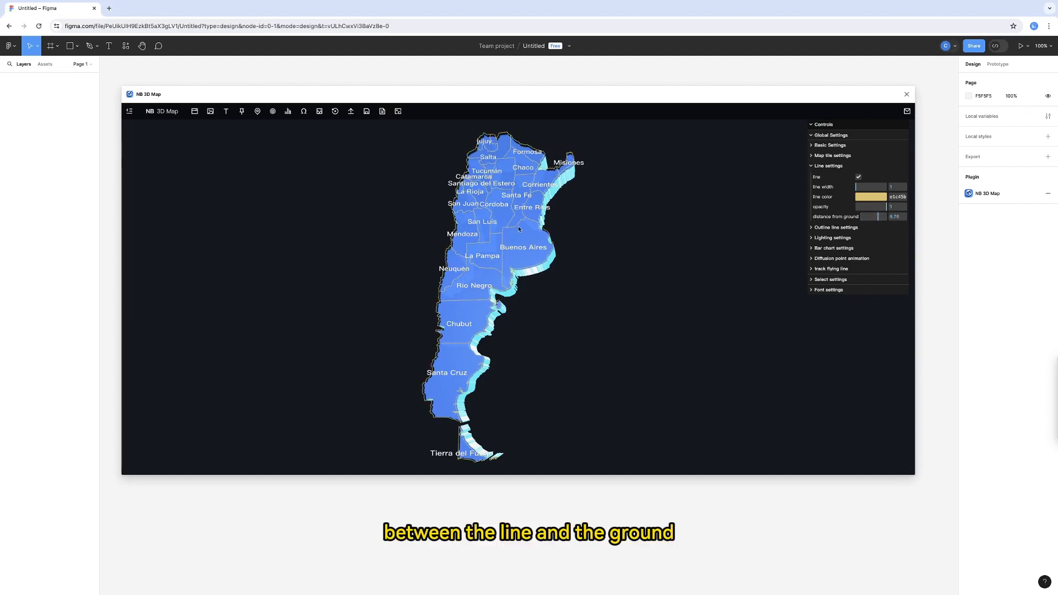
pyautogui.moveTo(524, 243); pyautogui.dragTo(510, 216)
pyautogui.moveTo(887, 217); pyautogui.dragTo(856, 217)
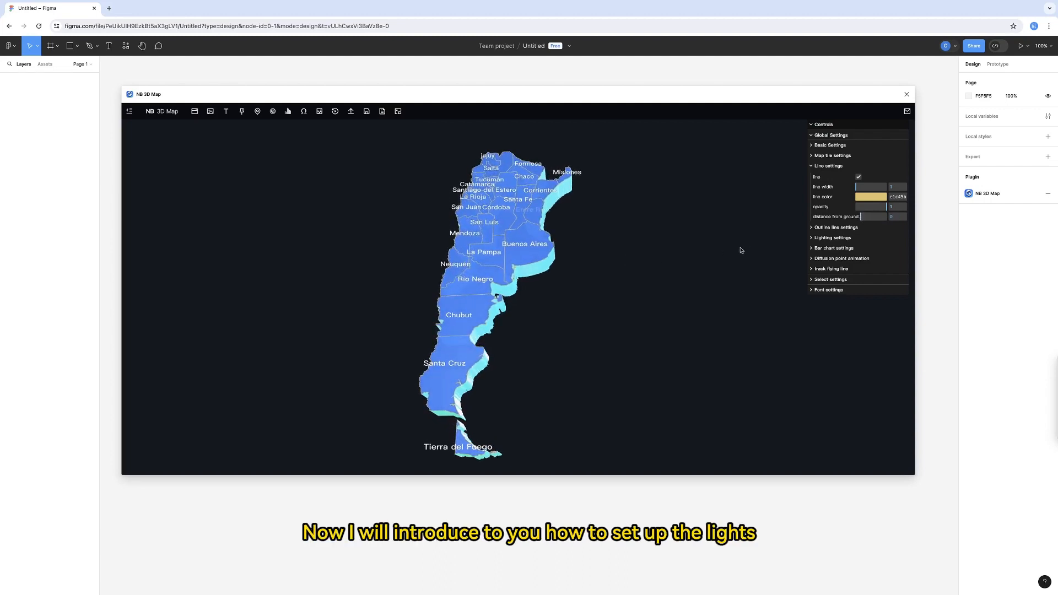
# - Adjust the main light's lateral and vertical offsets in the lighting settings
pyautogui.click(811, 165)
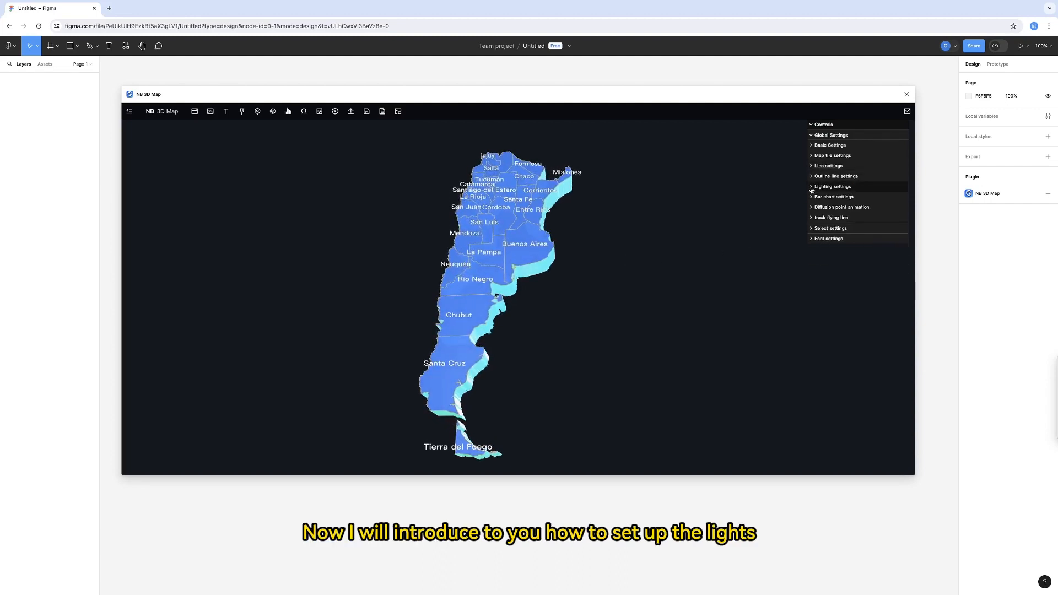
pyautogui.click(811, 187)
pyautogui.moveTo(873, 197)
pyautogui.mouseDown()
pyautogui.moveTo(865, 197)
pyautogui.moveTo(884, 205)
pyautogui.moveTo(875, 206)
pyautogui.mouseUp()
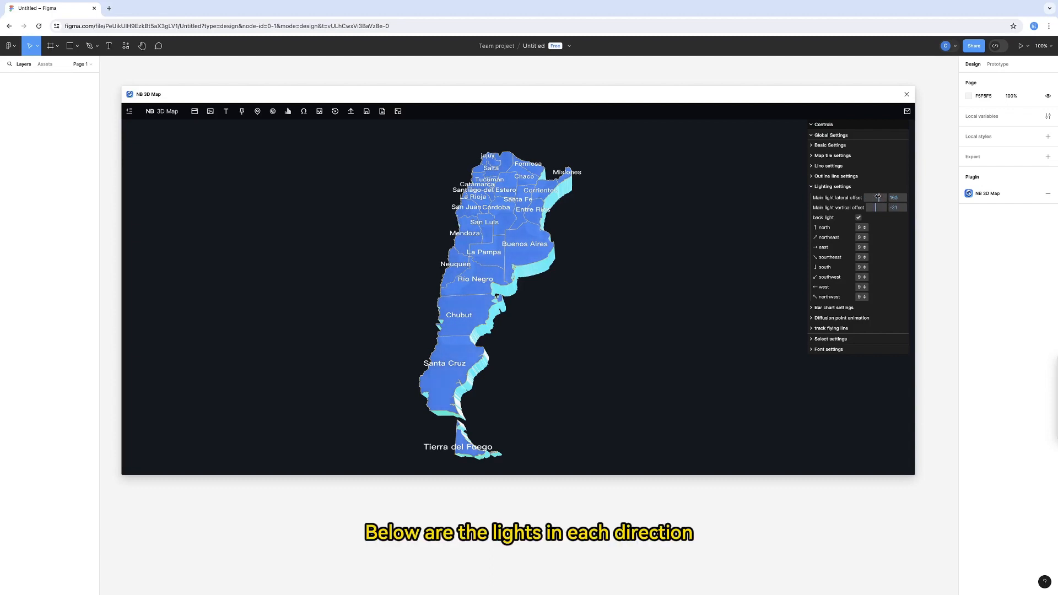
# - Turn off the northeast and east back lights by setting both to 0
pyautogui.click(860, 237)
pyautogui.click(868, 158)
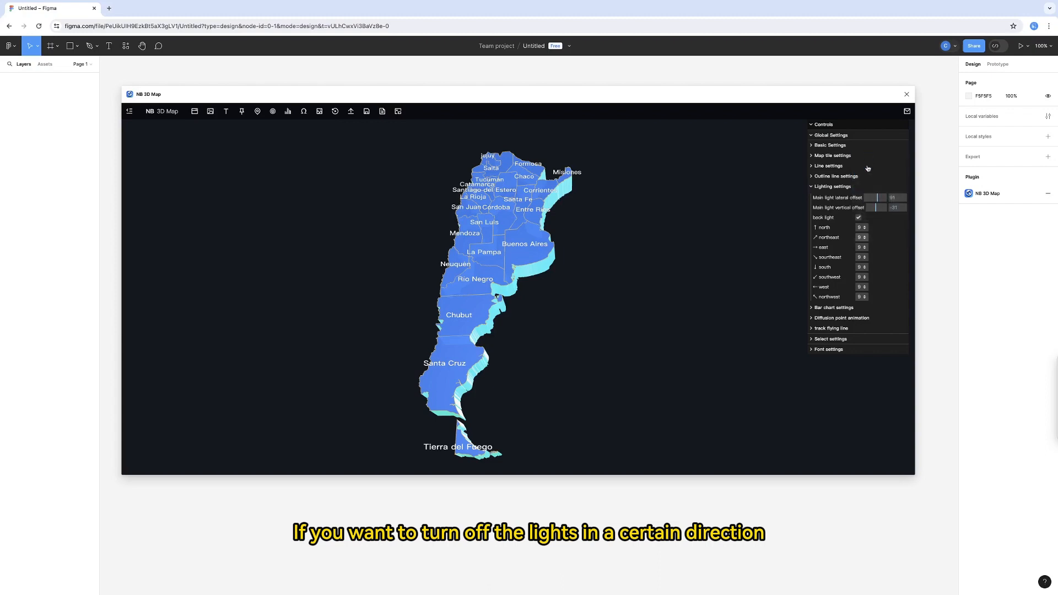
pyautogui.click(862, 248)
pyautogui.click(878, 166)
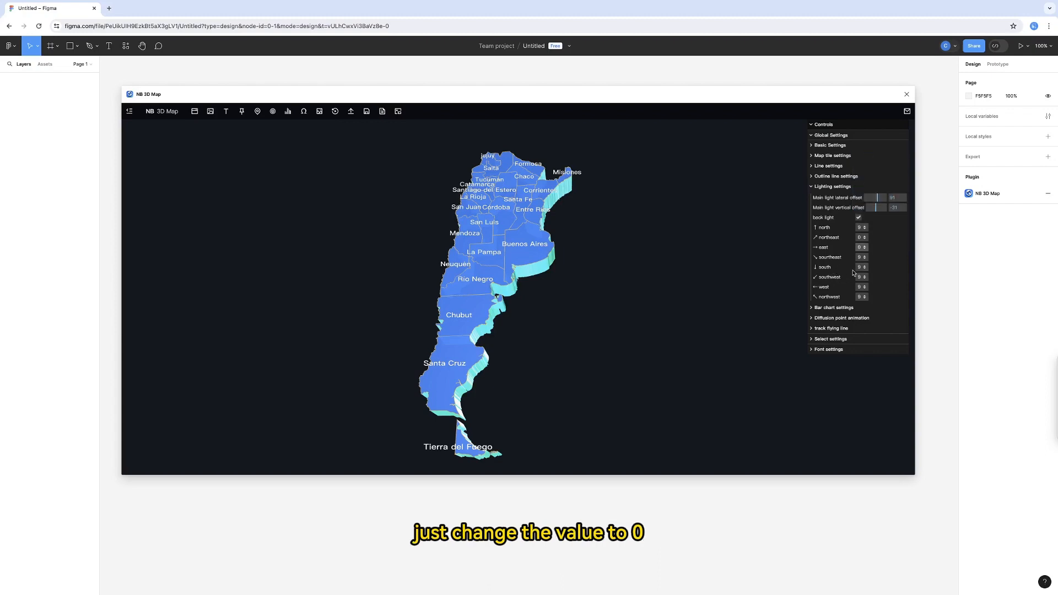
pyautogui.click(812, 190)
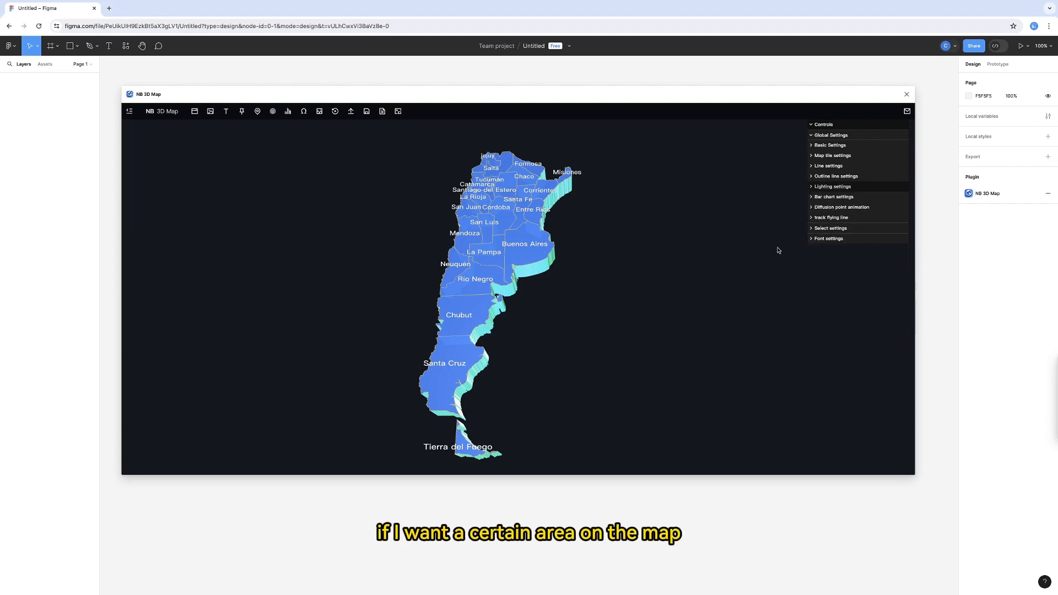
# - Select the Buenos Aires tile in the select settings and raise its thickness to about 43.75
pyautogui.click(810, 134)
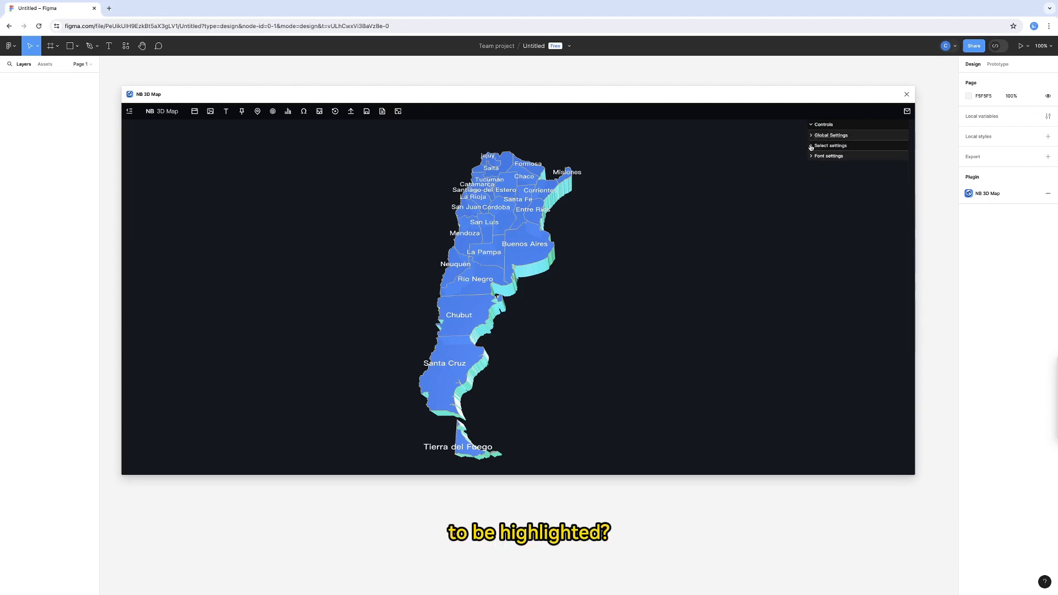
pyautogui.click(810, 146)
pyautogui.click(812, 156)
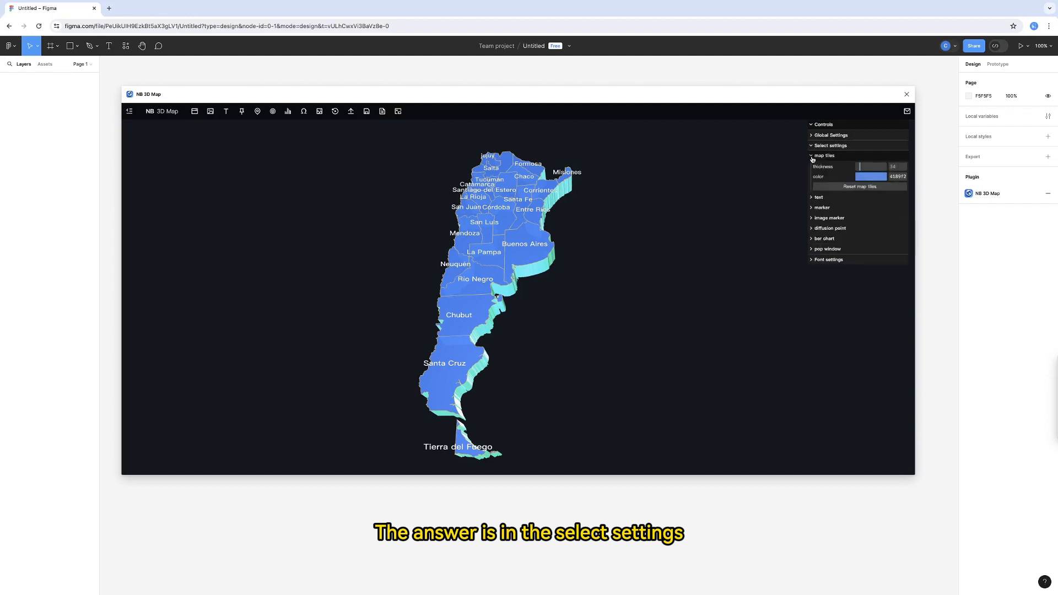
pyautogui.click(536, 254)
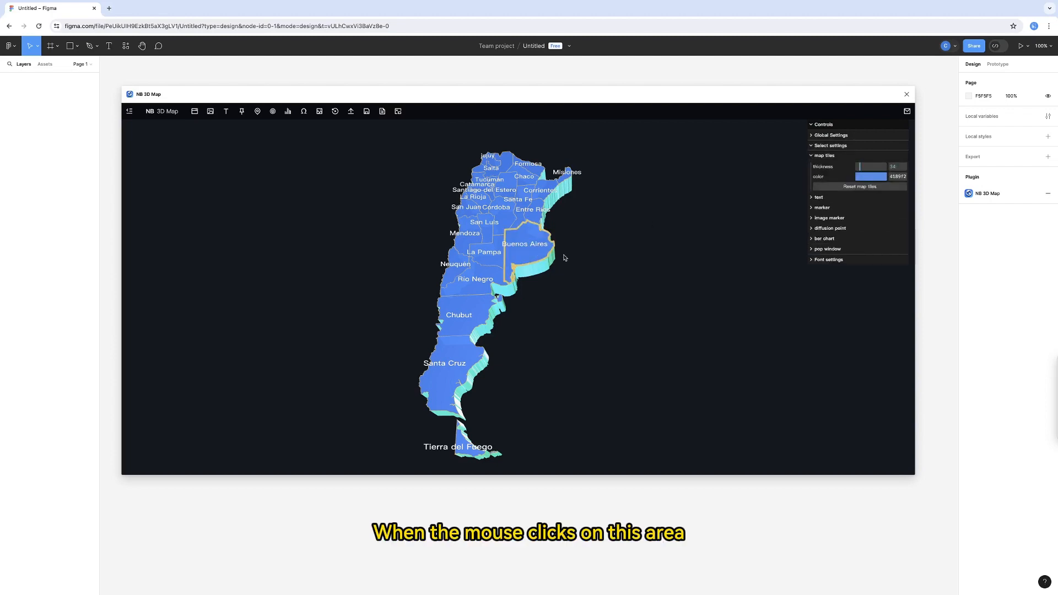
pyautogui.click(868, 167)
pyautogui.click(865, 167)
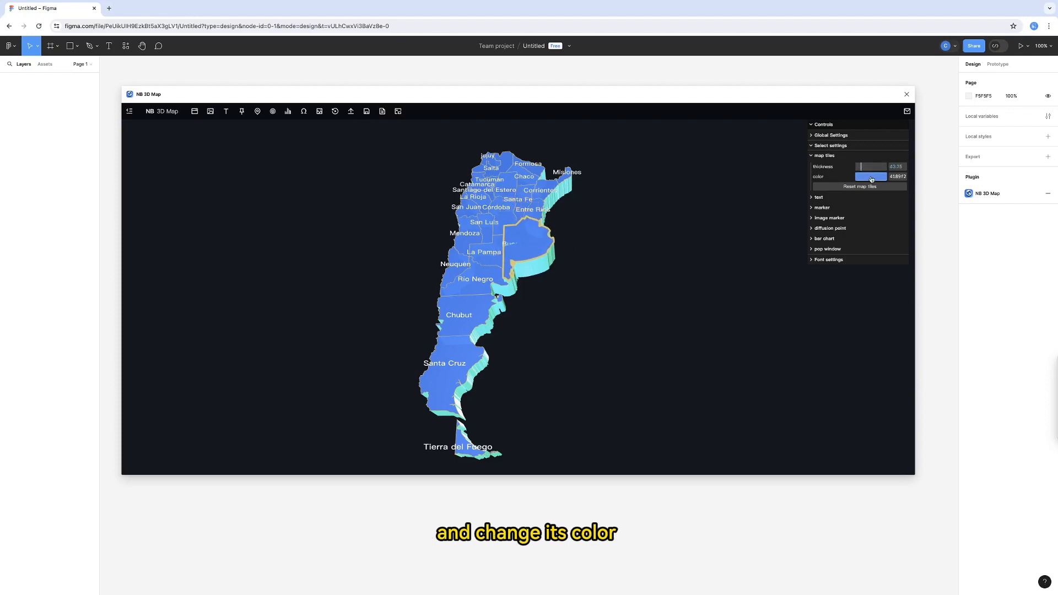
# - Color the selected Buenos Aires tile light pink and deselect it
pyautogui.click(871, 179)
pyautogui.click(894, 248)
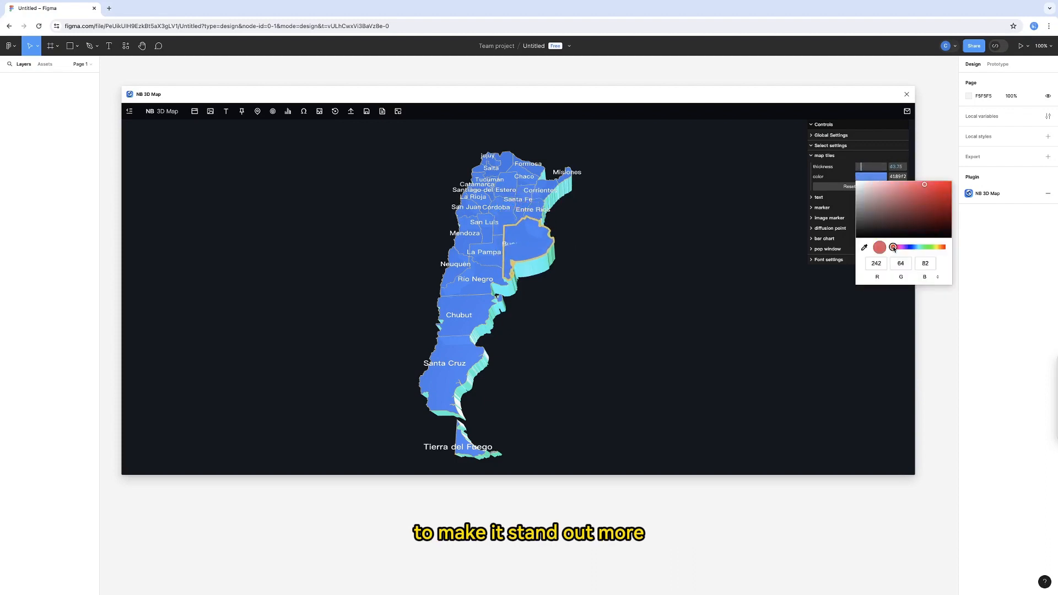
pyautogui.click(885, 189)
pyautogui.moveTo(885, 188); pyautogui.dragTo(884, 186)
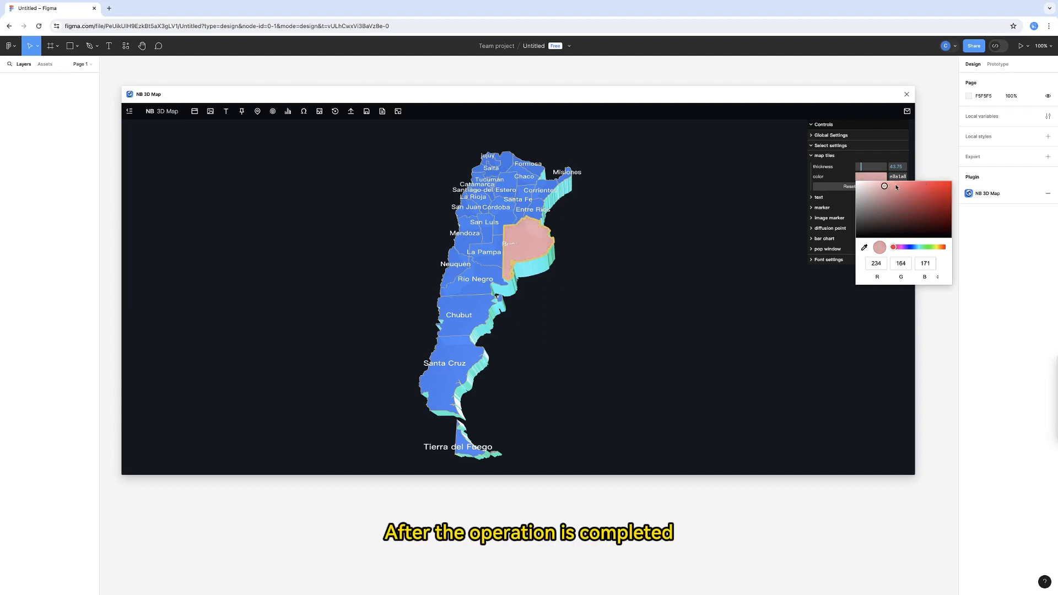
pyautogui.click(734, 210)
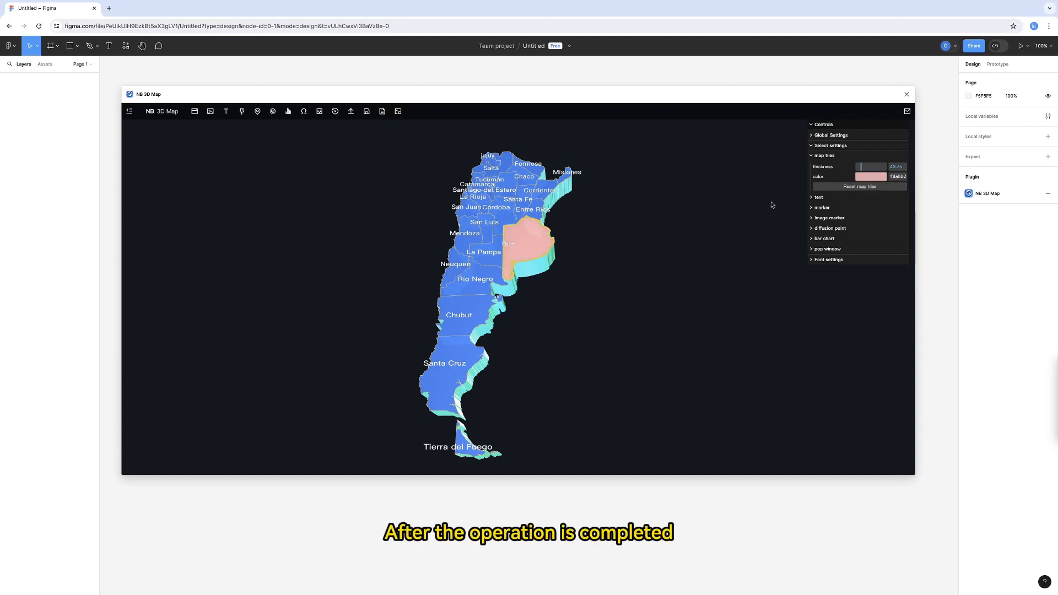
pyautogui.click(544, 244)
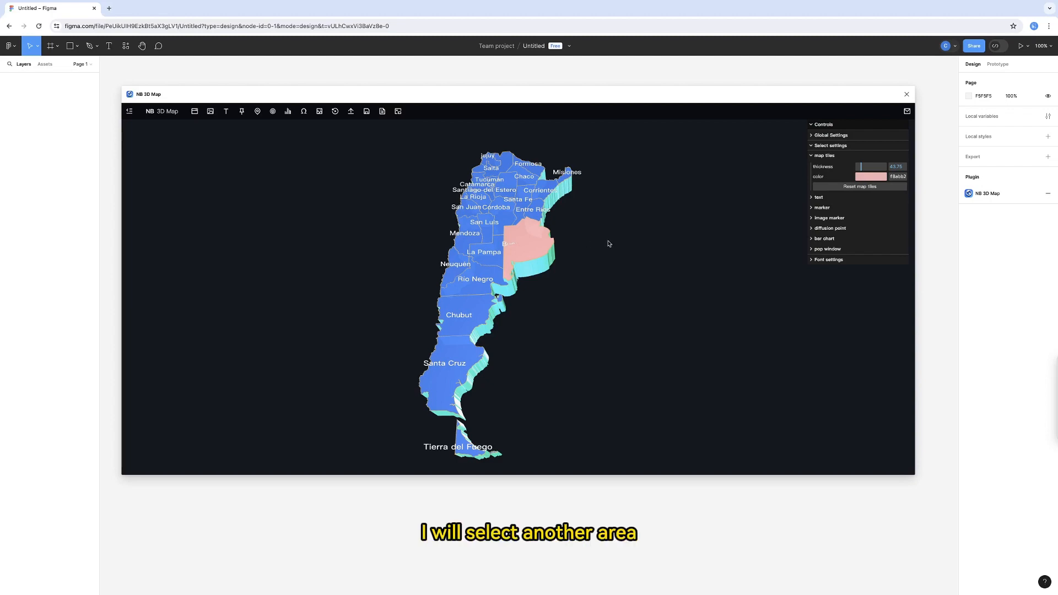
# - Select the Río Negro tile, raise its thickness to about 98.25 and color it yellow
pyautogui.moveTo(607, 241); pyautogui.dragTo(617, 257)
pyautogui.click(494, 284)
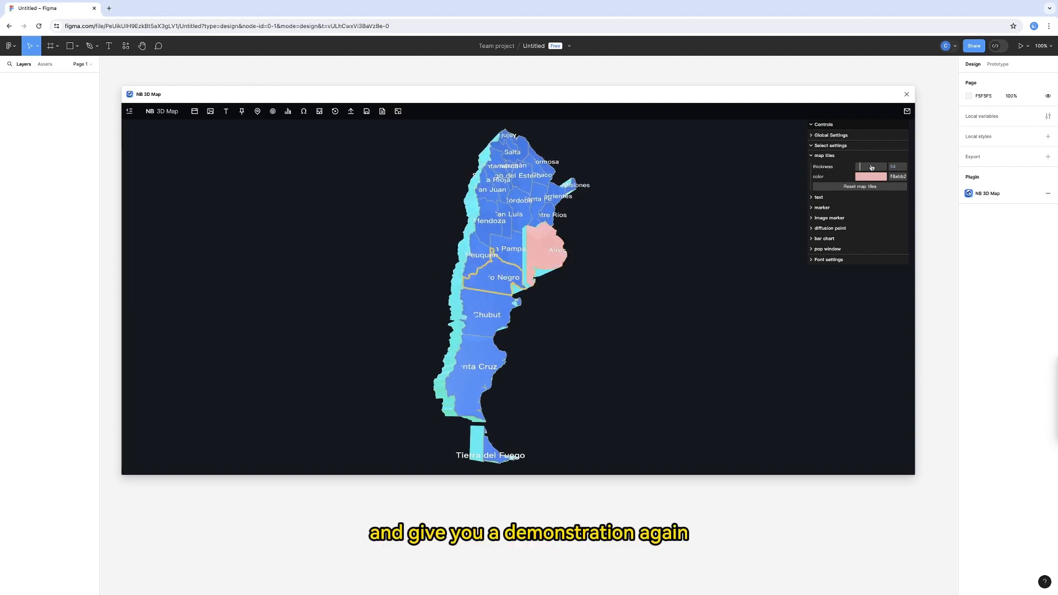
pyautogui.moveTo(861, 166); pyautogui.dragTo(867, 166)
pyautogui.click(870, 177)
pyautogui.click(935, 247)
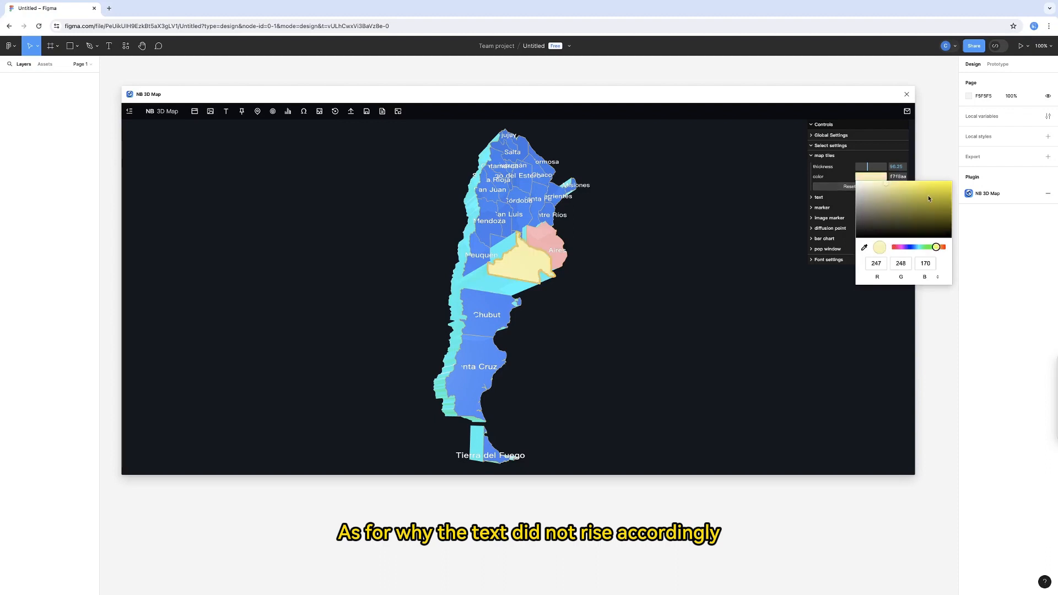
pyautogui.click(908, 186)
pyautogui.click(606, 259)
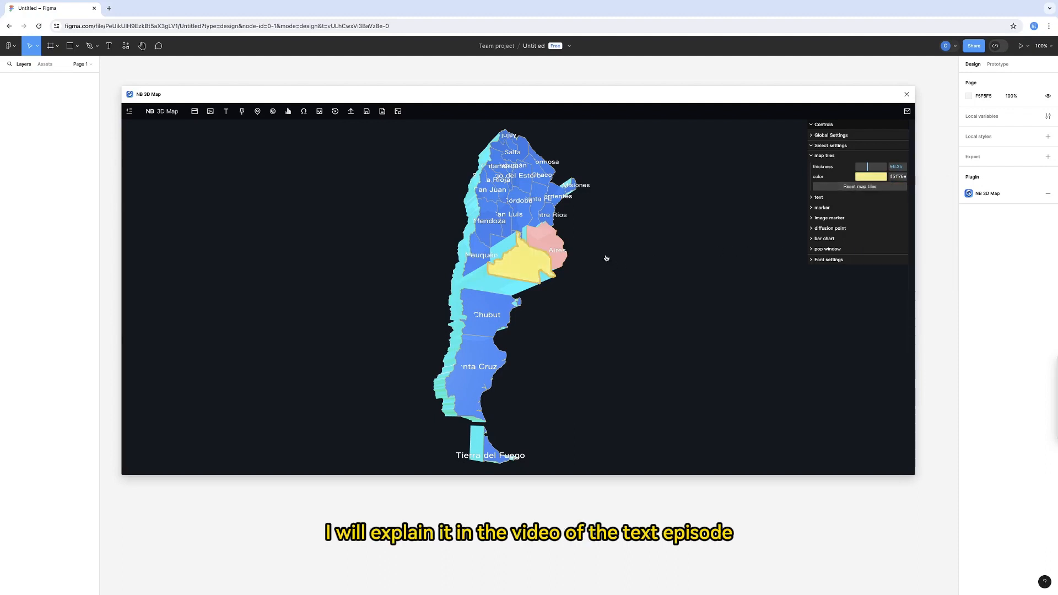
# - Reset the Río Negro tile and the Buenos Aires tile to the global map tile settings
pyautogui.moveTo(606, 260); pyautogui.dragTo(560, 265)
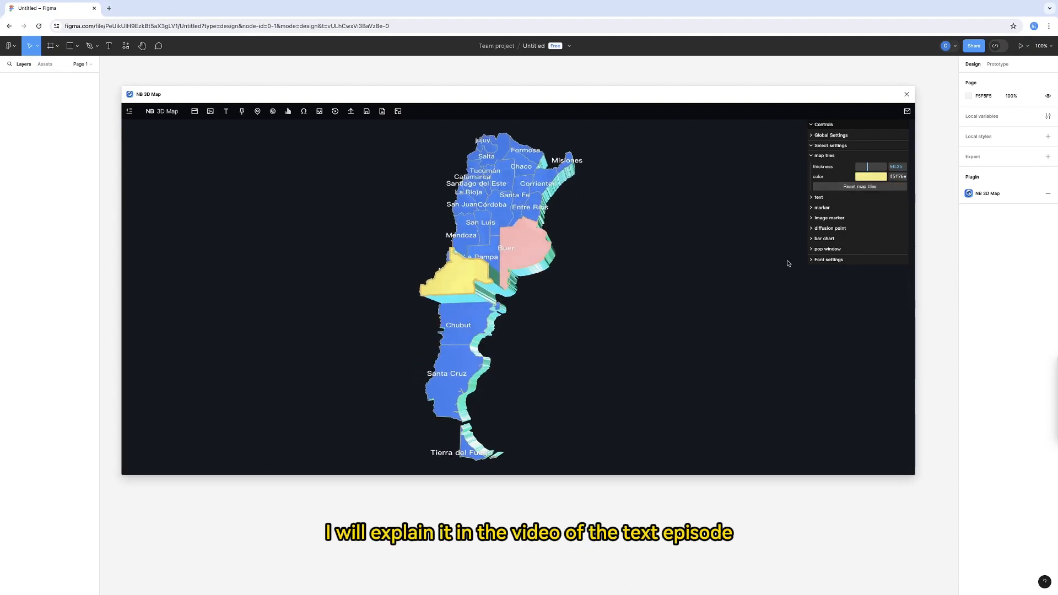
pyautogui.click(873, 188)
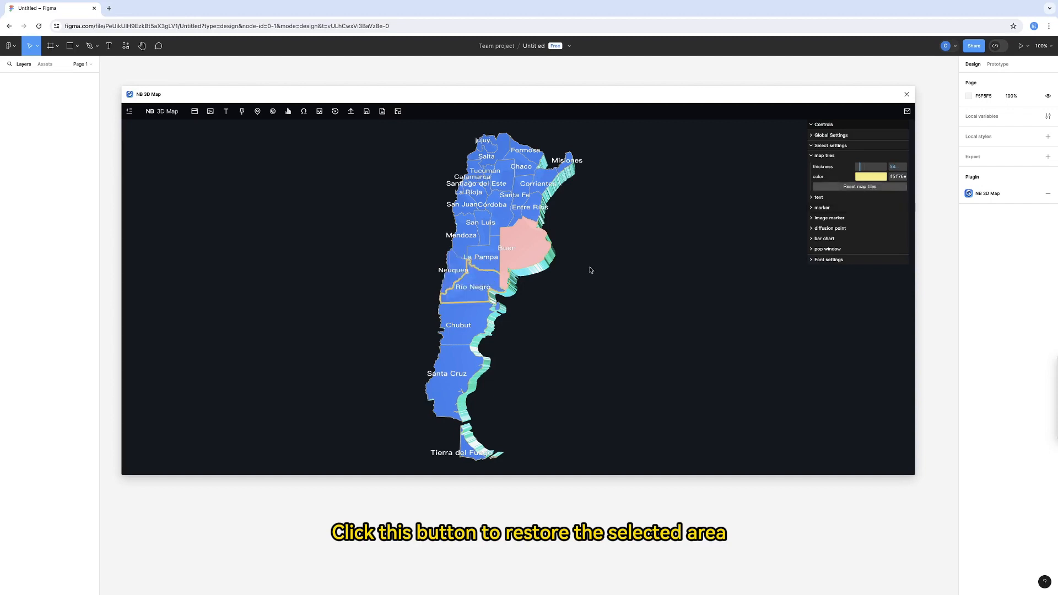
pyautogui.click(534, 248)
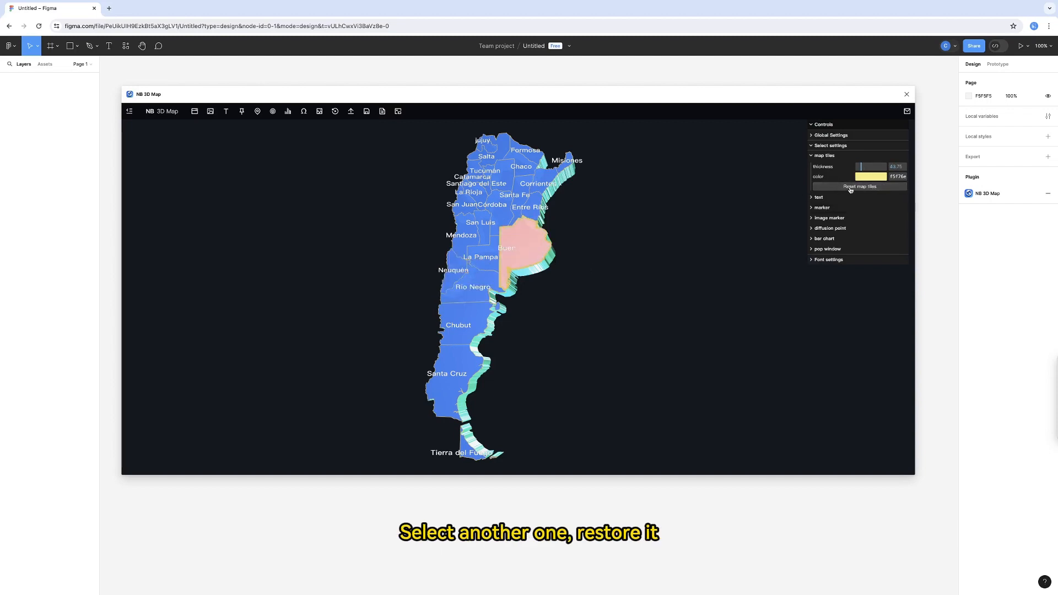
pyautogui.click(850, 189)
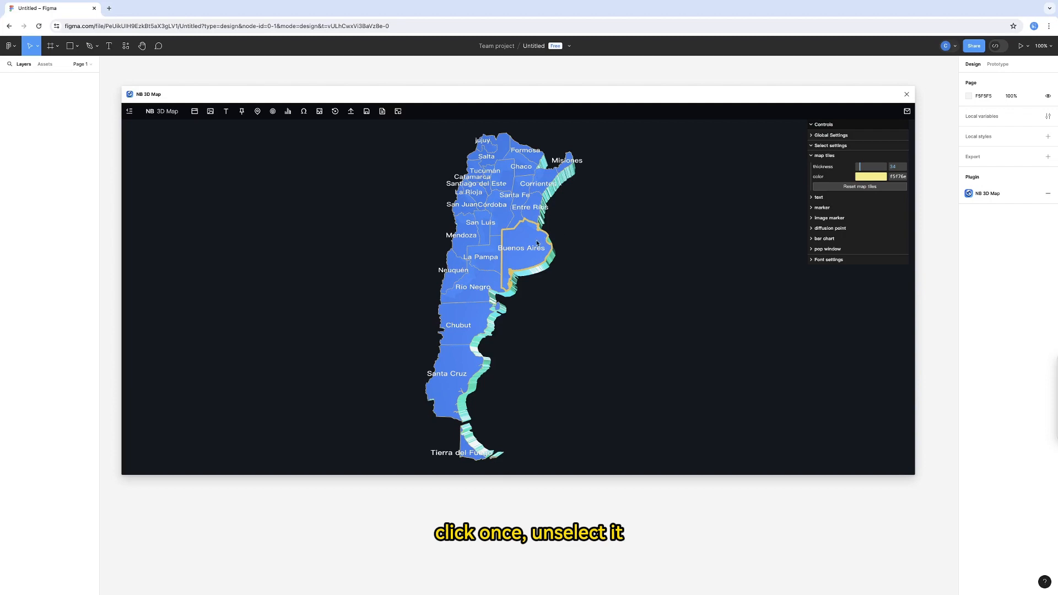
# - Deselect the Buenos Aires tile and download the map as an image
pyautogui.click(637, 244)
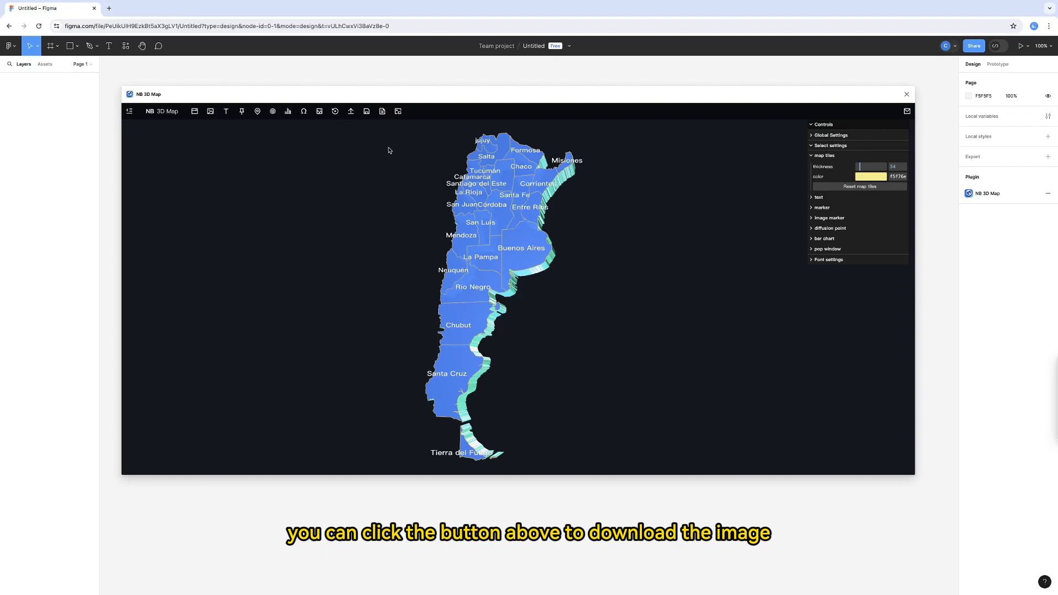
pyautogui.click(367, 112)
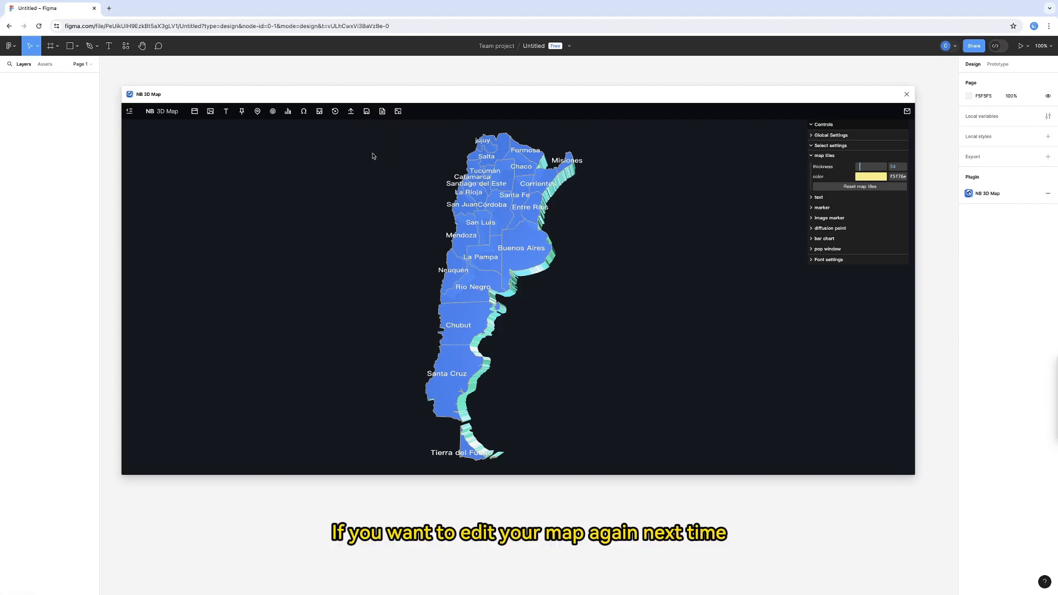
# - Save the Argentina map project as a local file so it can be edited again
pyautogui.moveTo(384, 113)
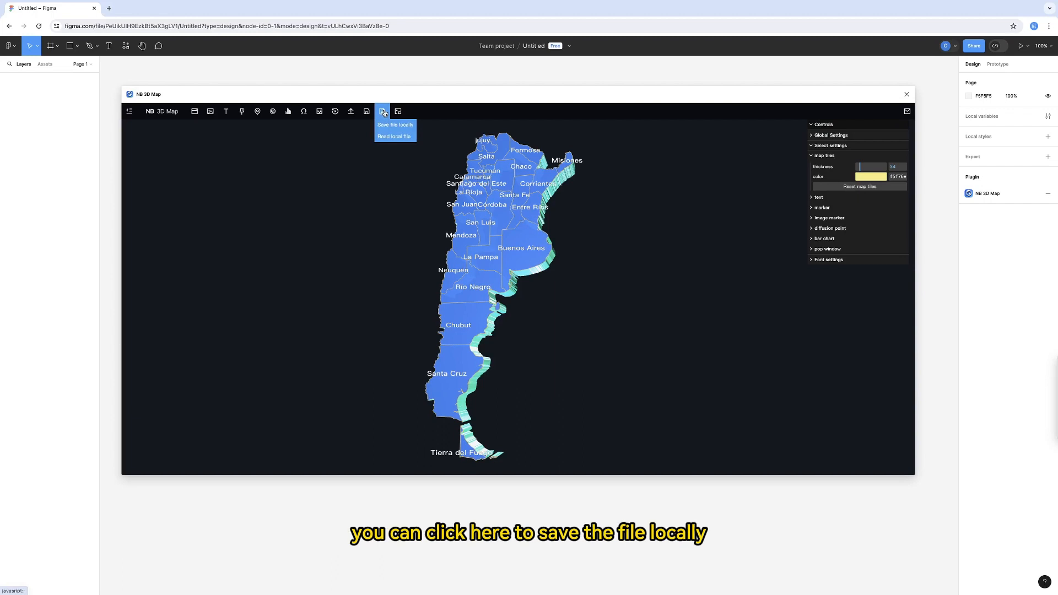
pyautogui.click(386, 131)
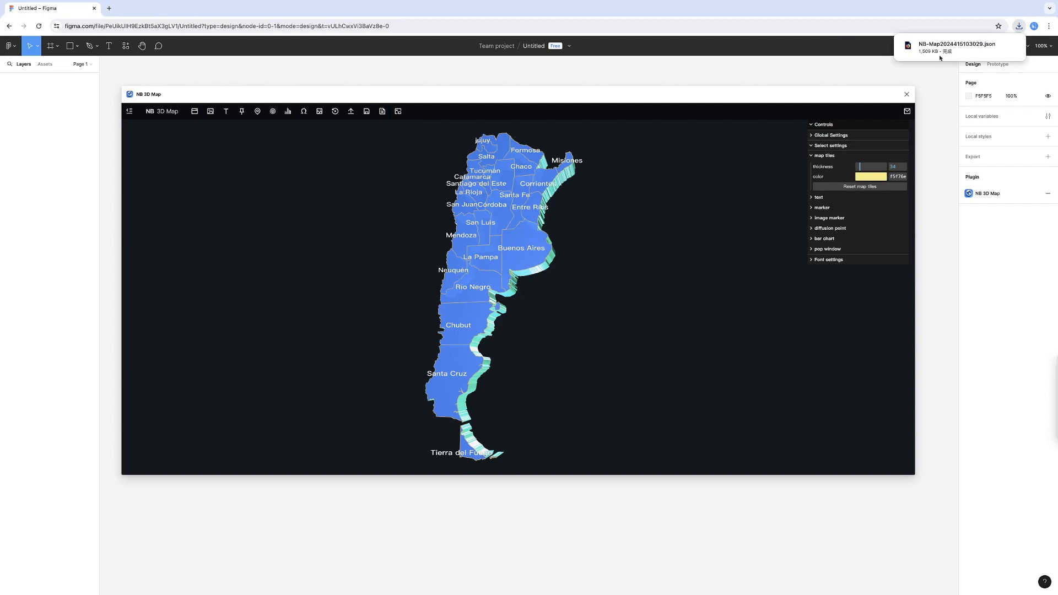
pyautogui.moveTo(999, 48)
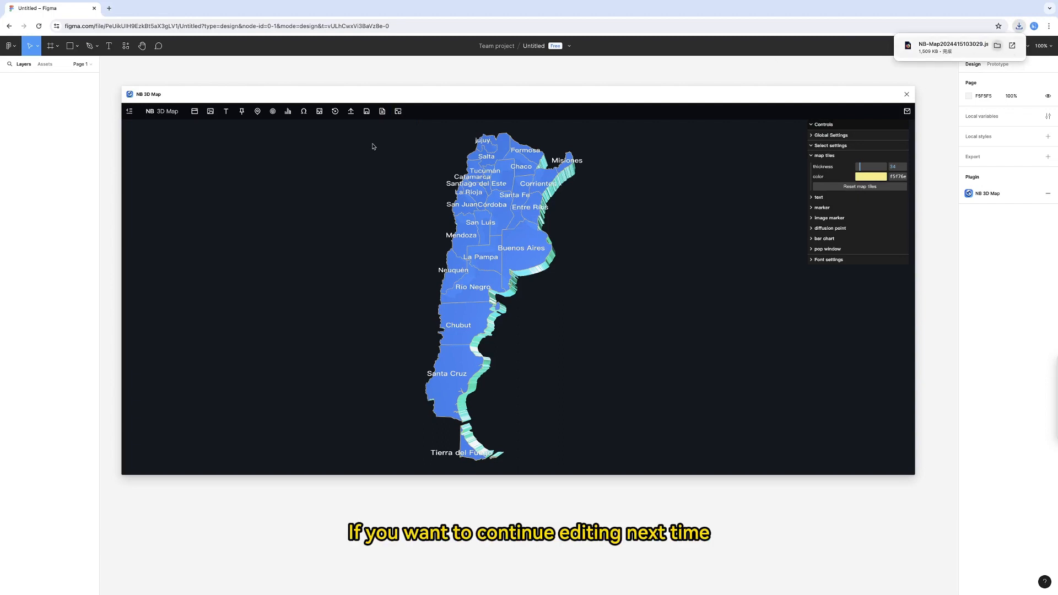
pyautogui.click(382, 112)
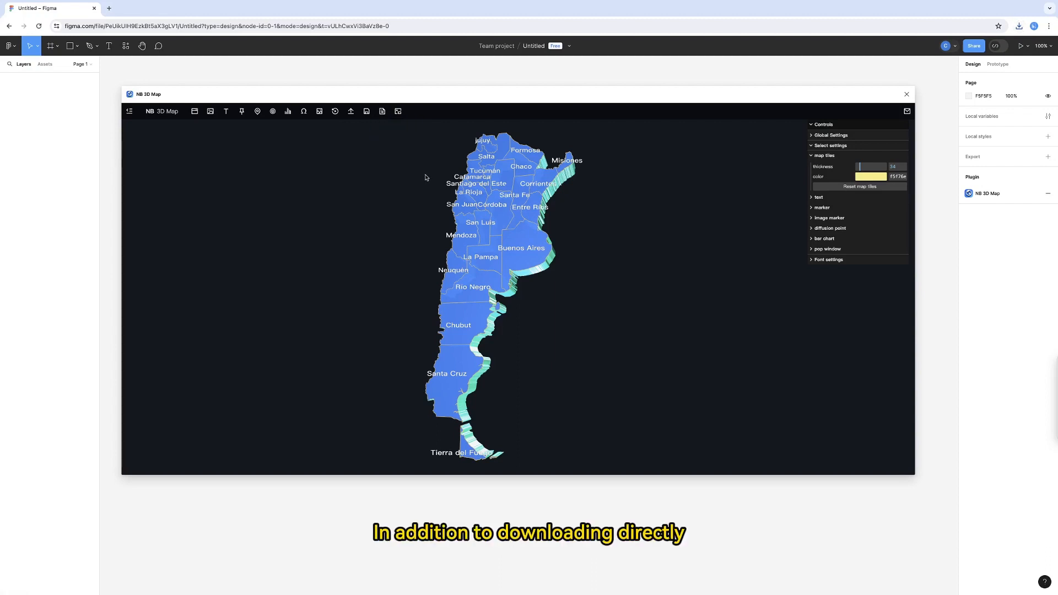
# - Insert the map into the Figma canvas as a standard definition transparent-background PNG and move the plugin window aside to reveal it
pyautogui.click(398, 113)
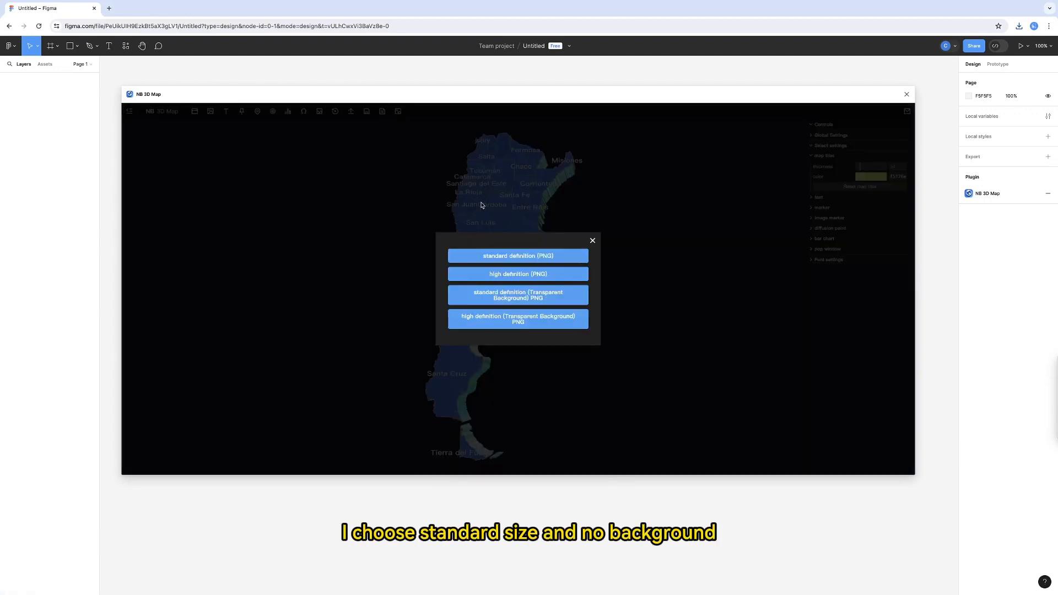
pyautogui.click(519, 297)
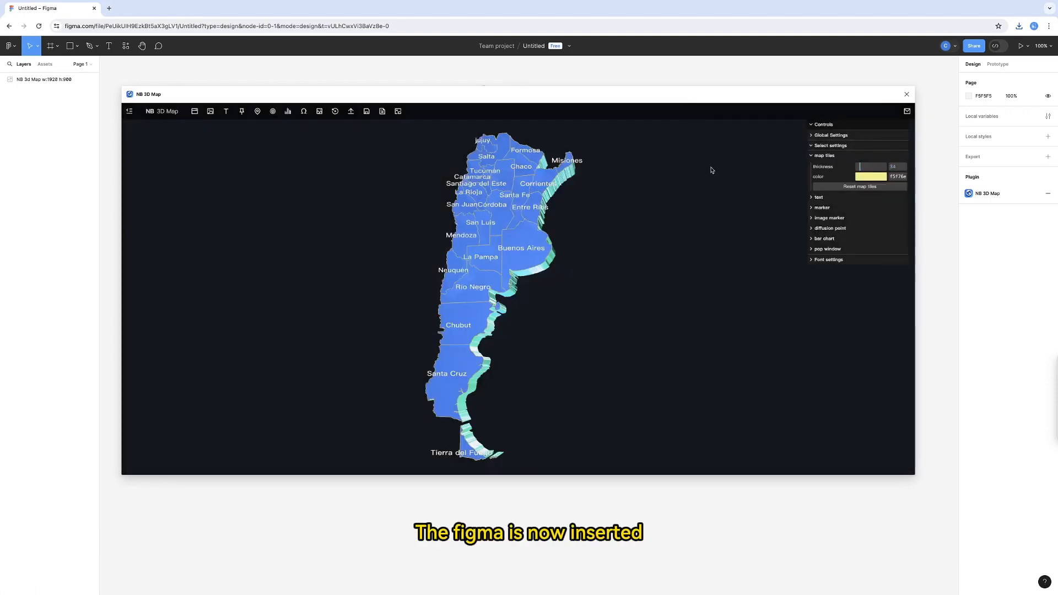
pyautogui.moveTo(416, 97); pyautogui.dragTo(559, 313)
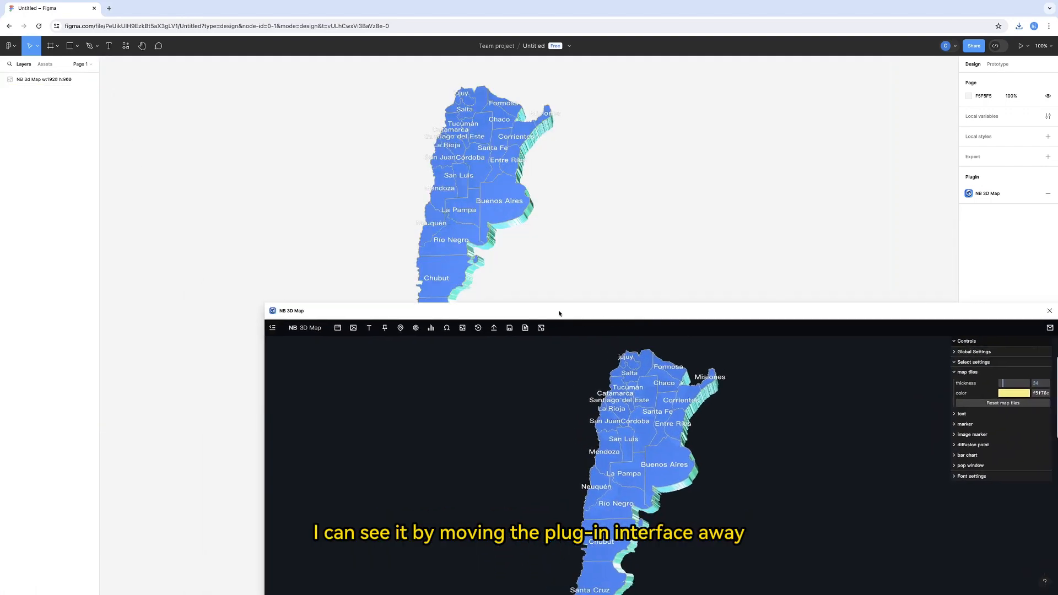
pyautogui.moveTo(739, 309); pyautogui.dragTo(881, 222)
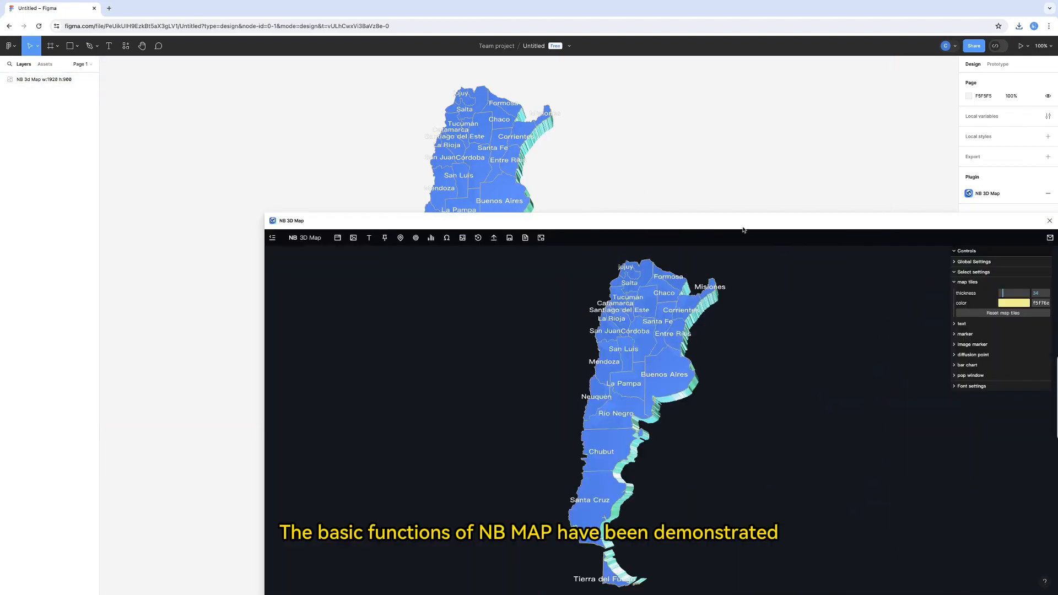
pyautogui.moveTo(764, 220); pyautogui.dragTo(857, 216)
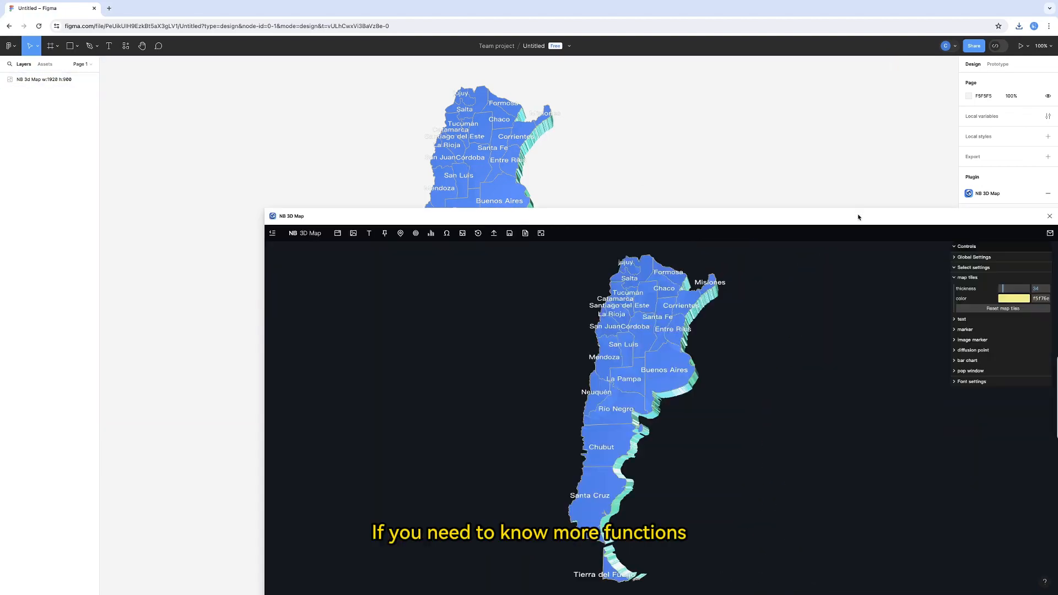